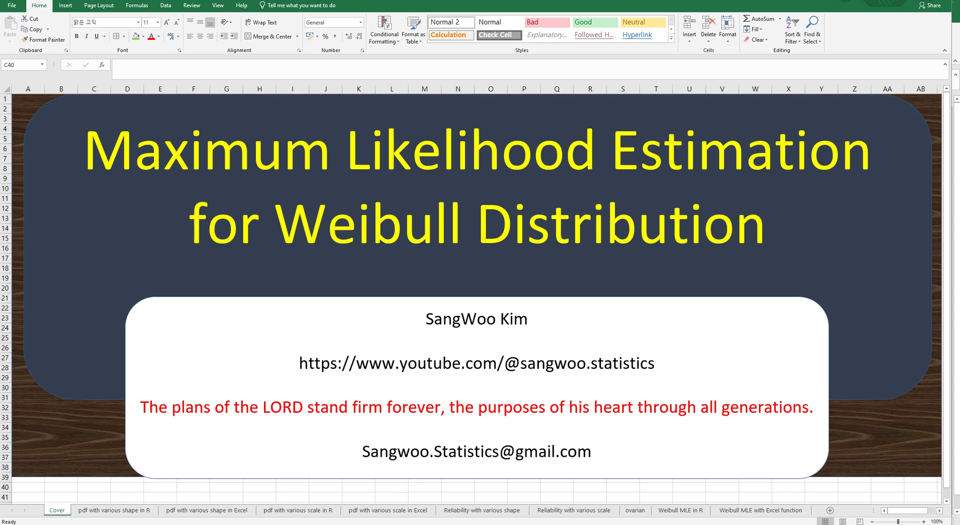
Show the ovarian sheet and select the futime column A1:A27 to view its summary.
left_click(643, 512)
left_click(125, 214)
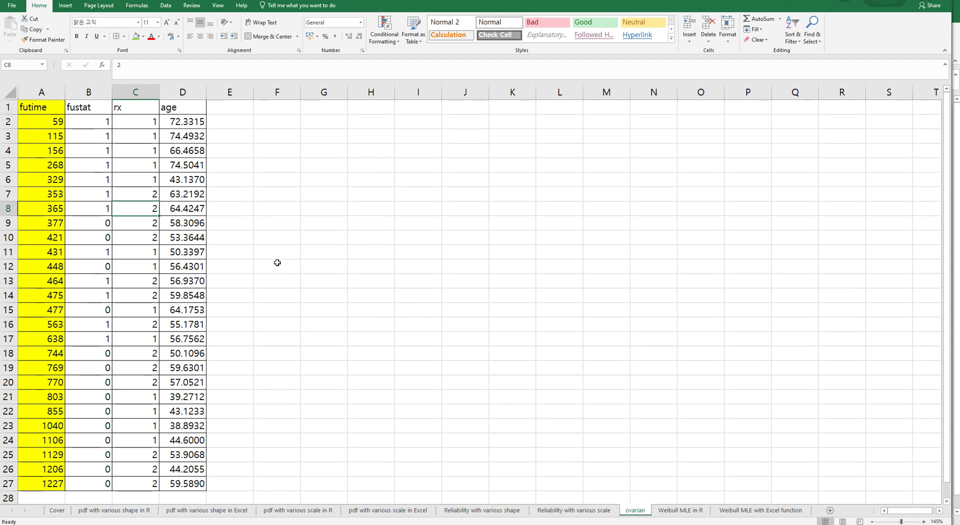
left_click_drag(41, 106, 32, 482)
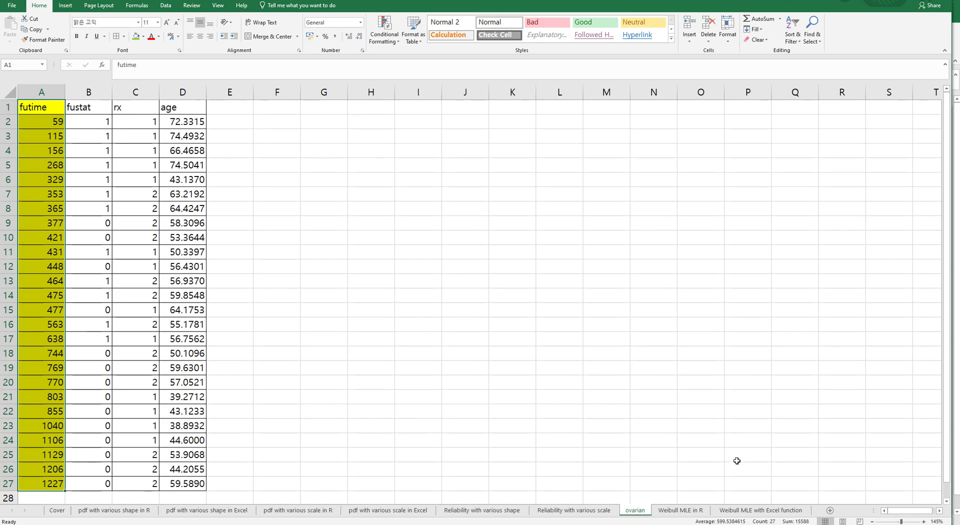
Review the R estimates on the 'Weibull MLE in R' sheet, then move to the Excel estimation sheet.
left_click(680, 510)
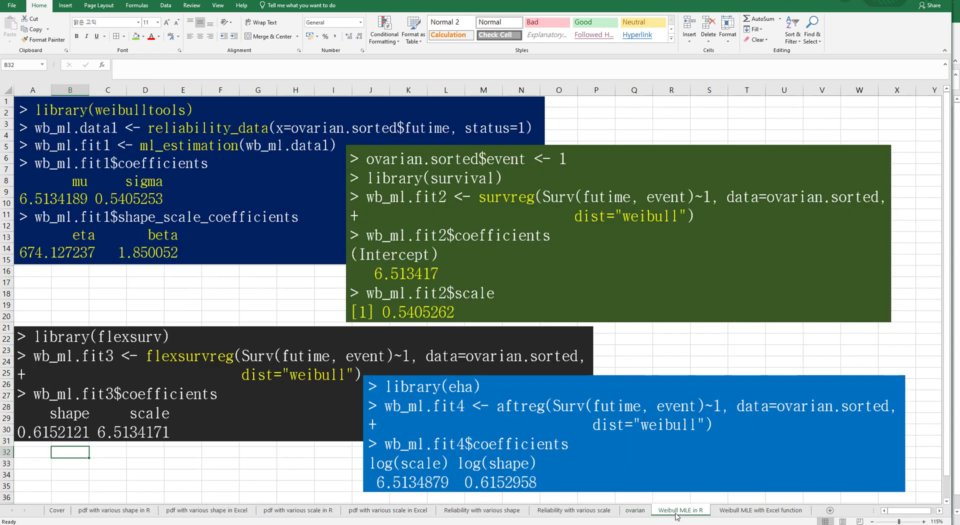
left_click(197, 285)
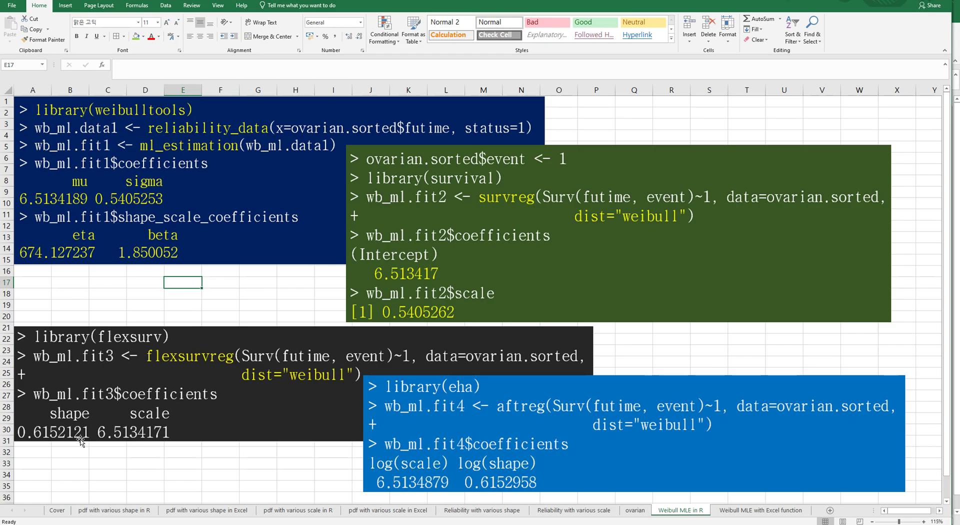
left_click(730, 510)
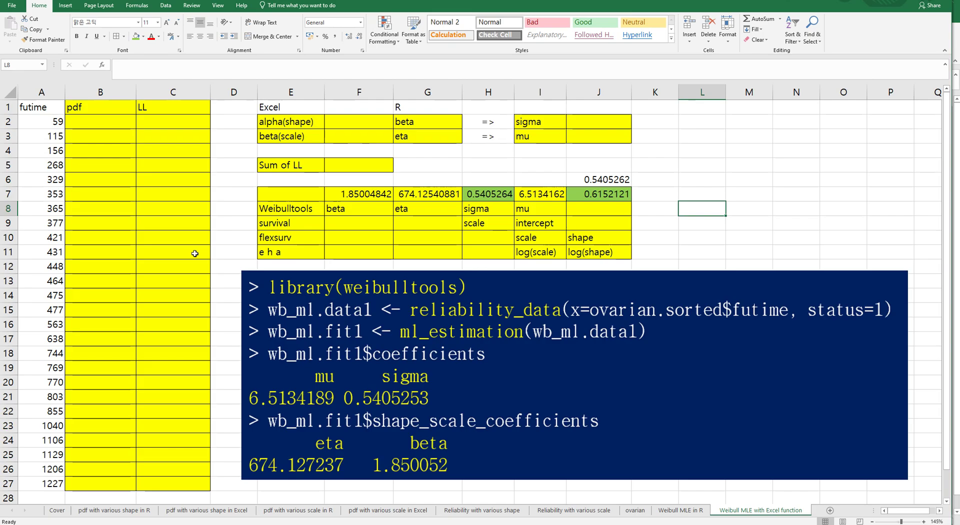
Select the first pdf cell B2, then the shape parameter cell F2.
left_click(120, 182)
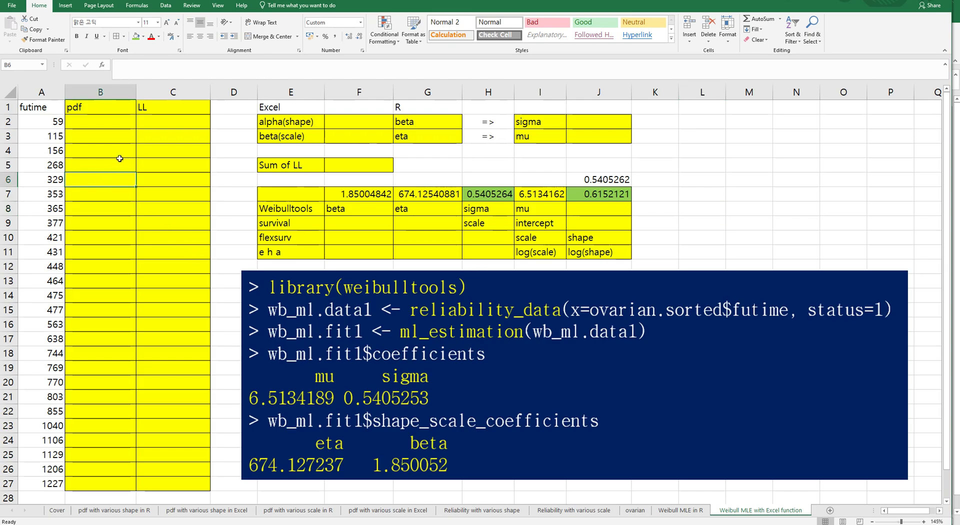
left_click(104, 124)
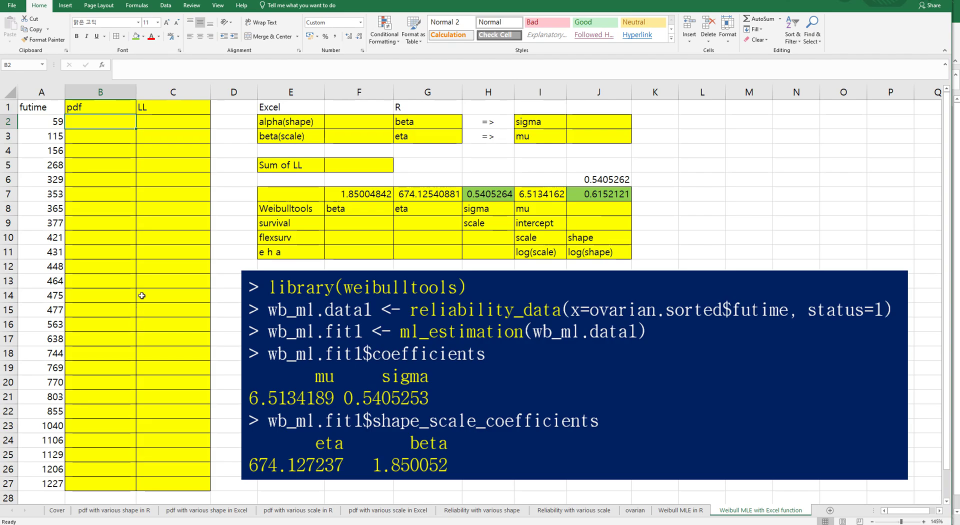
left_click(345, 127)
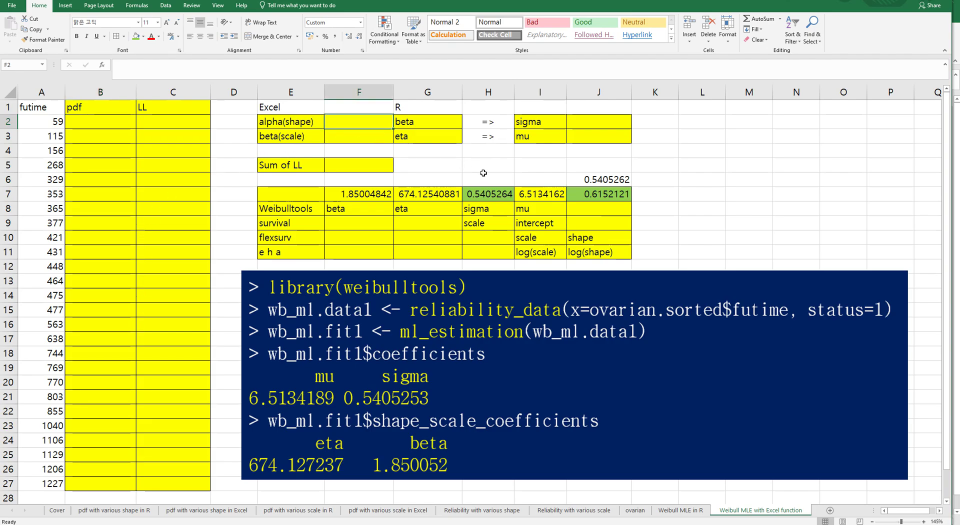
Enter 0 as the starting shape in F2 and scale in F3.
type("0")
key("Return")
type("0")
key("Return")
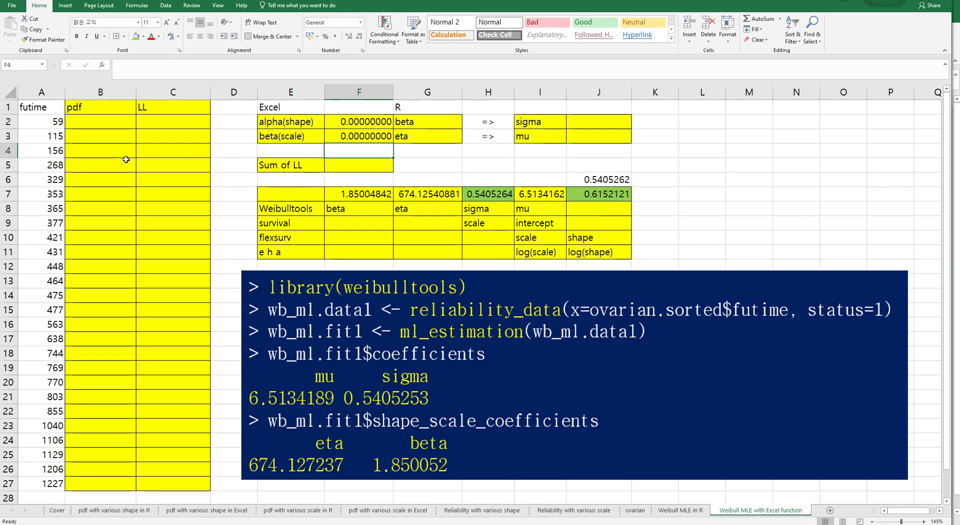
Enter =WEIBULL.DIST(A2,$F$2,$F$3,FALSE) in B2 as the density formula.
left_click(103, 123)
type("=")
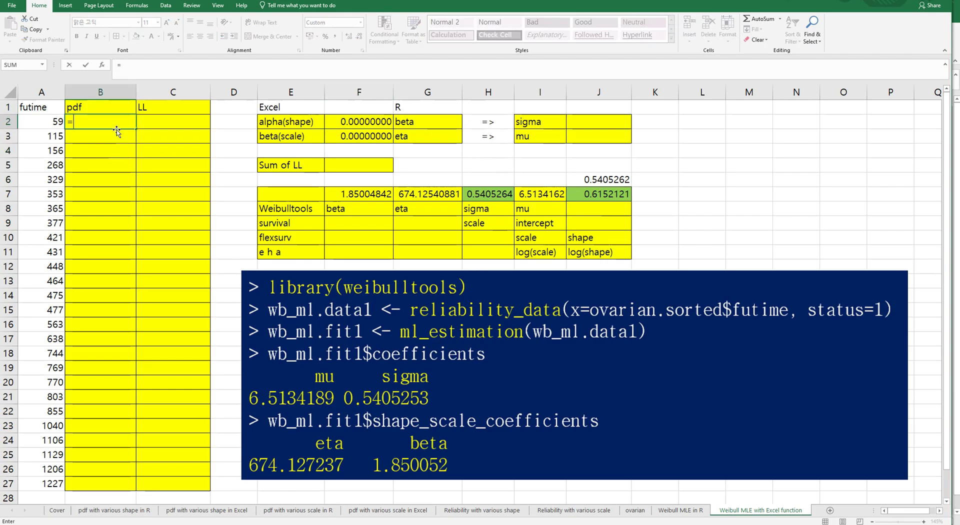
type("weibull")
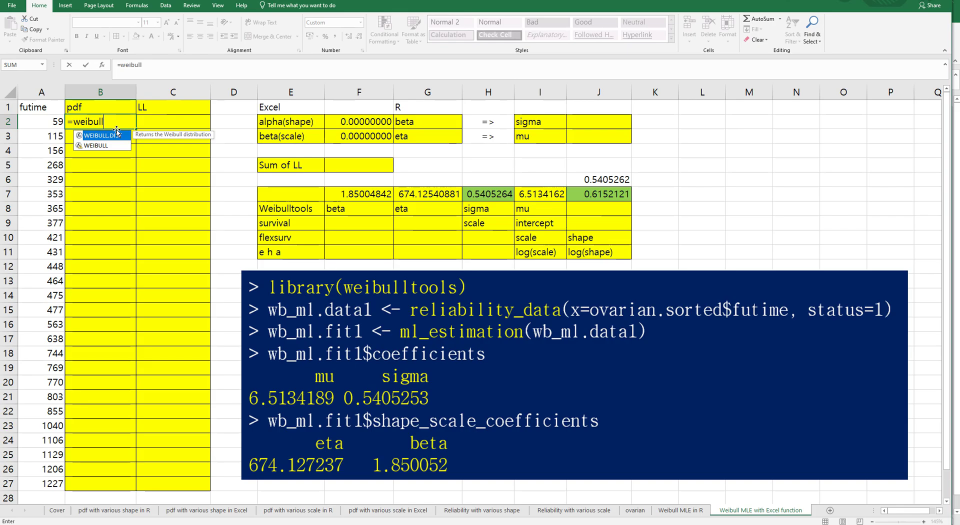
type("dis")
key("BackSpace")
type(".")
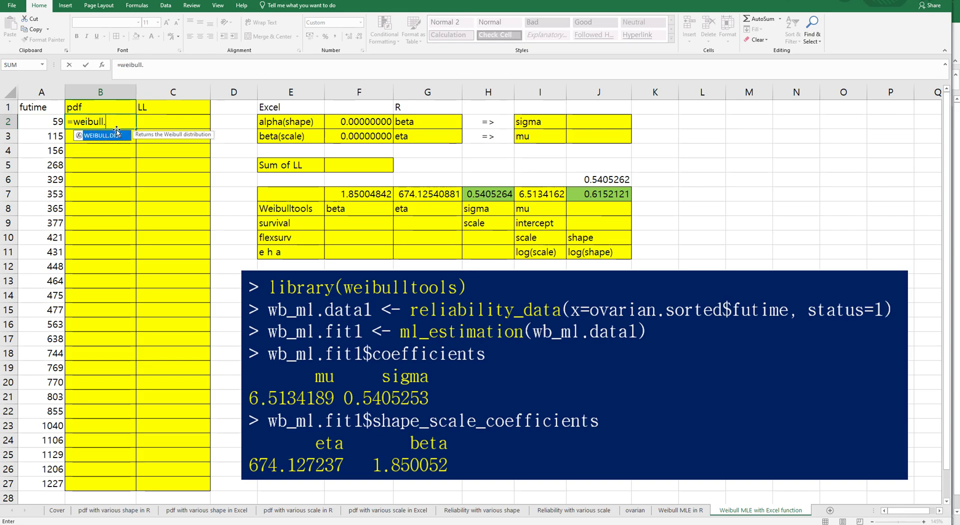
type("dist")
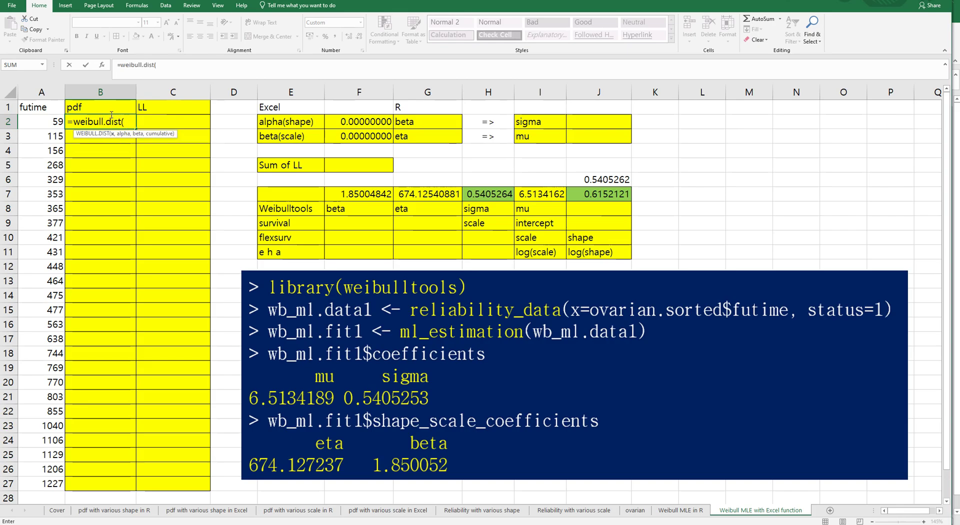
type("(")
left_click(49, 122)
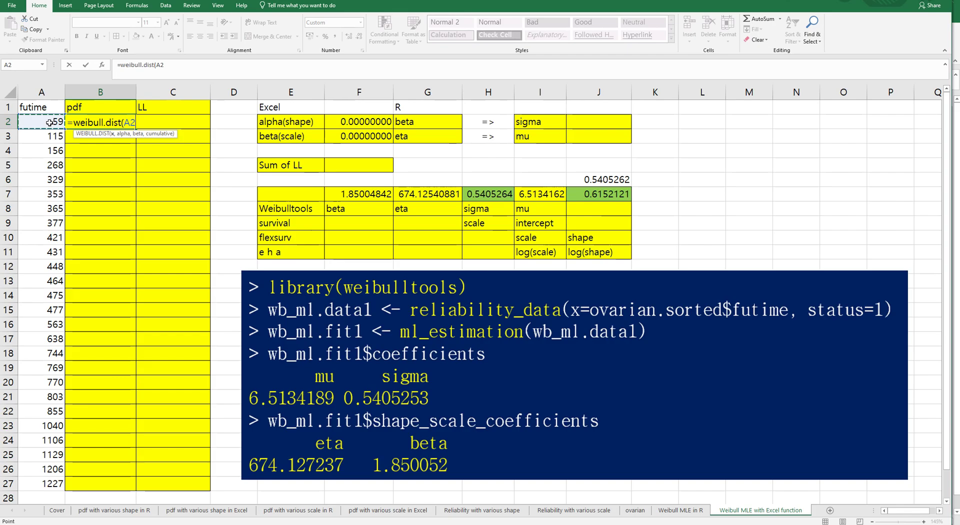
type(",")
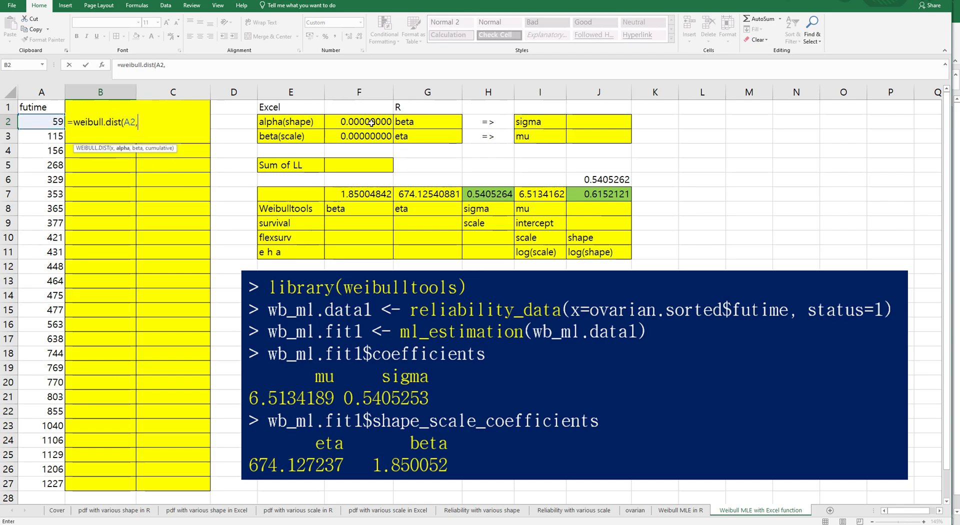
left_click(371, 123)
key("F4")
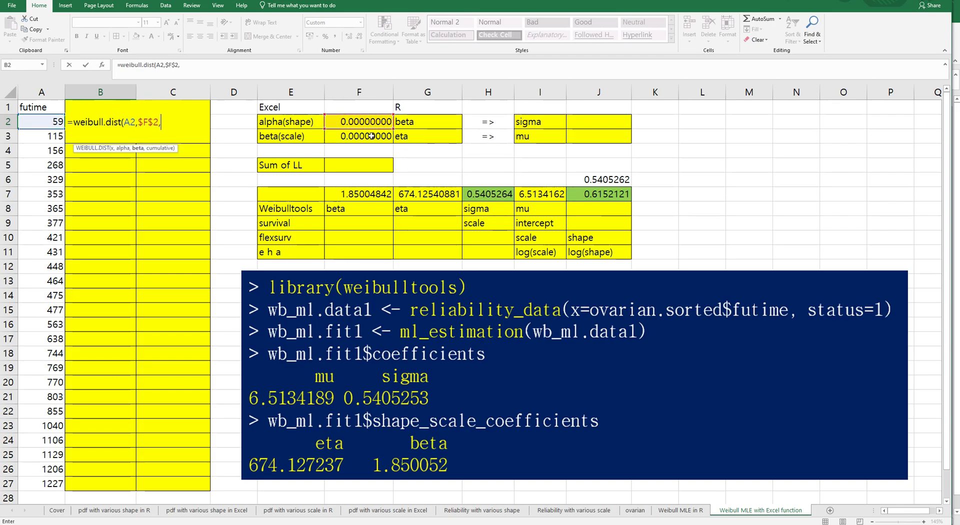
type(",")
left_click(368, 137)
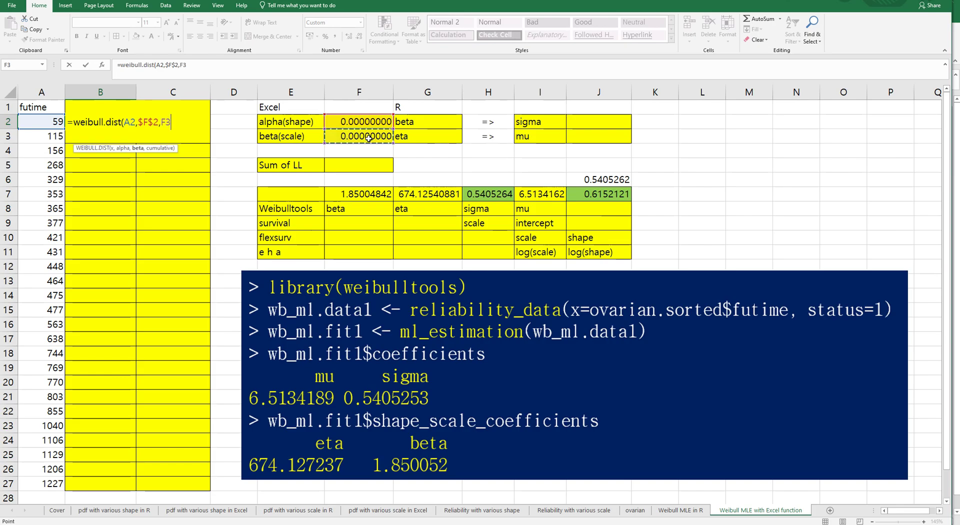
key("F4")
type("$F$3,")
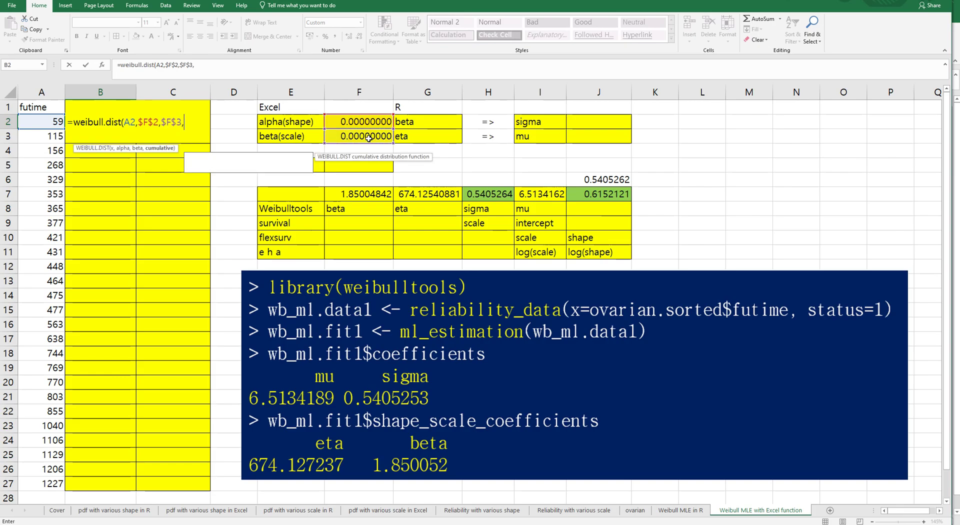
type("false")
key("Return")
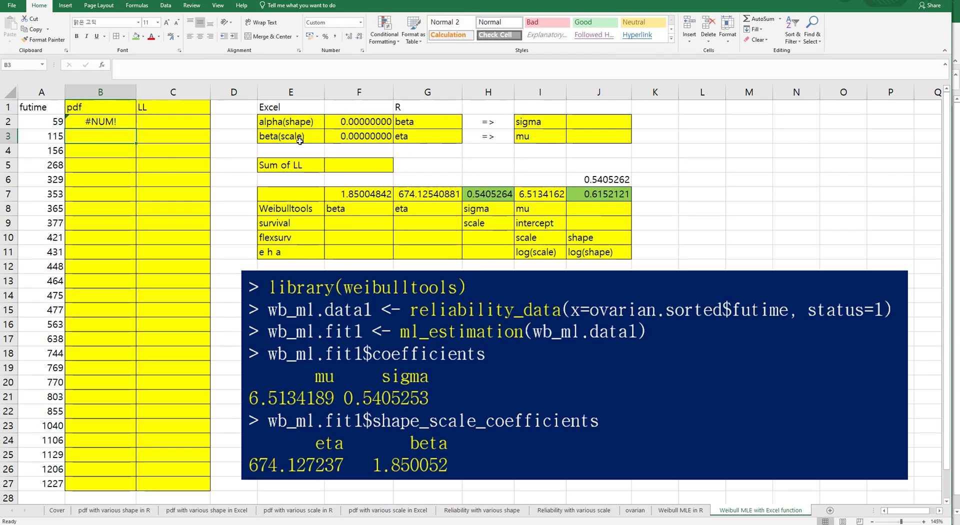
Check the futime average, then set scale F3 to 600 and shape F2 to 1.
left_click(342, 123)
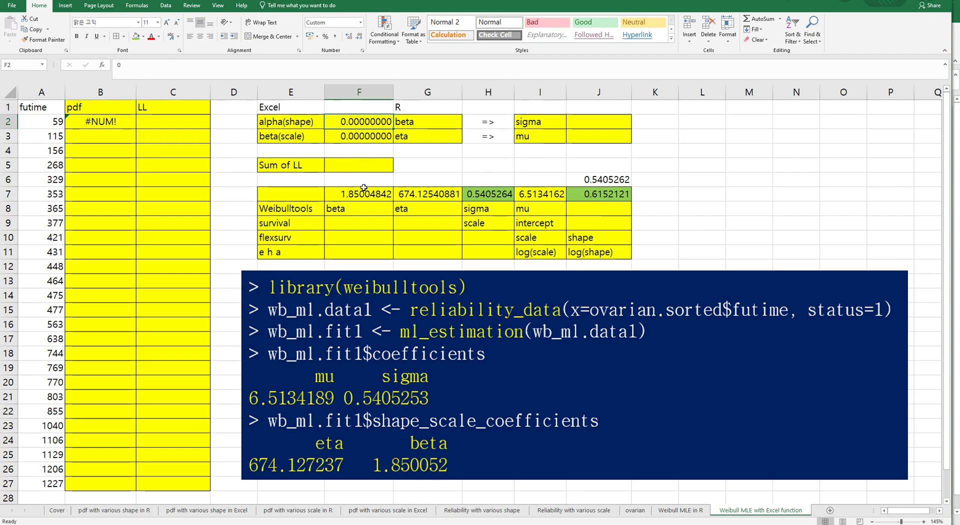
key("Down")
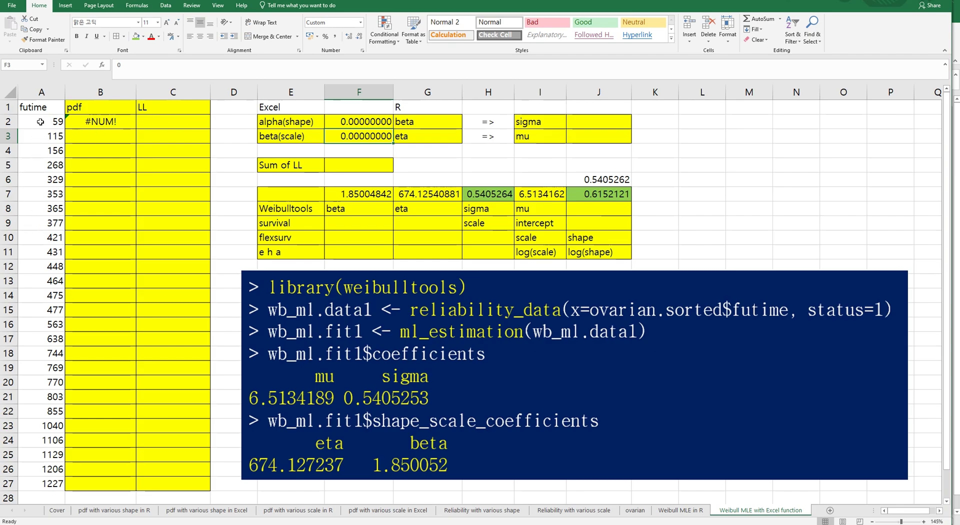
left_click_drag(40, 122, 48, 474)
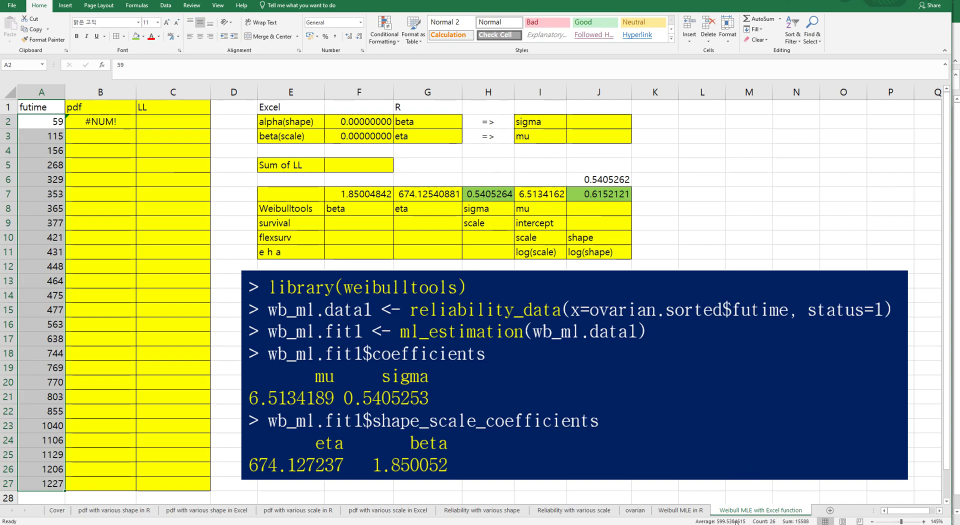
left_click(362, 137)
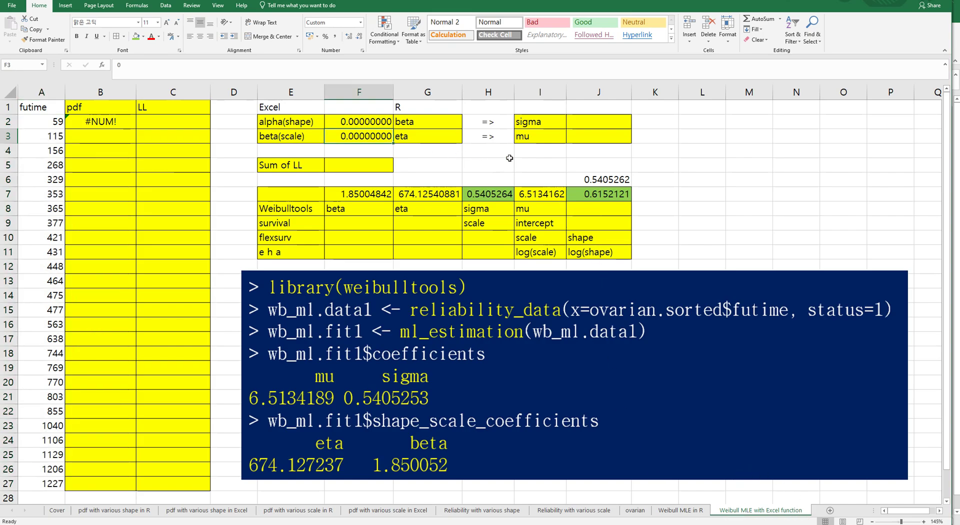
type("600")
key("Return")
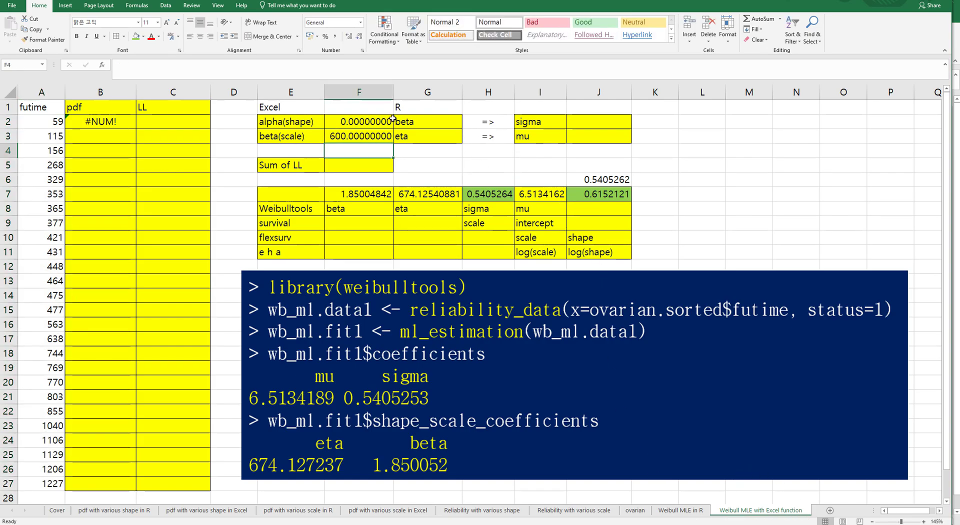
left_click(358, 124)
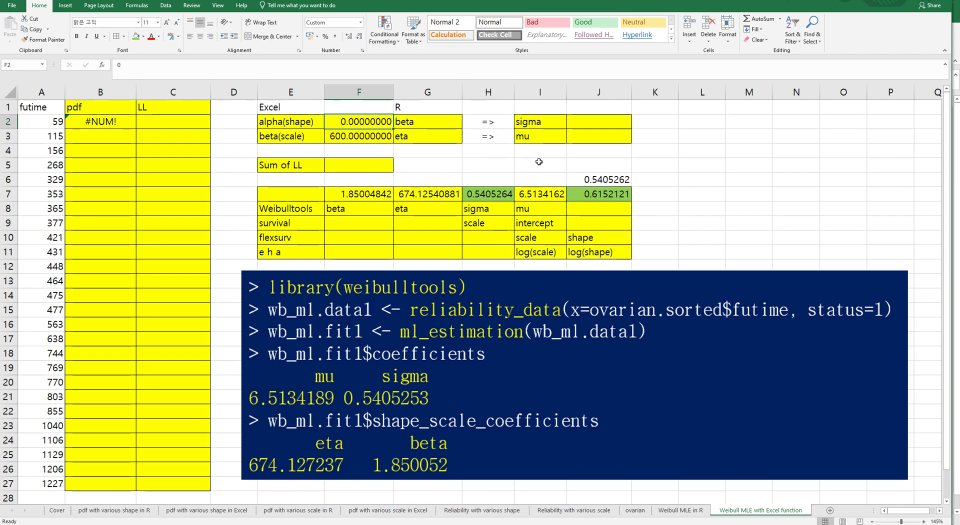
type("1")
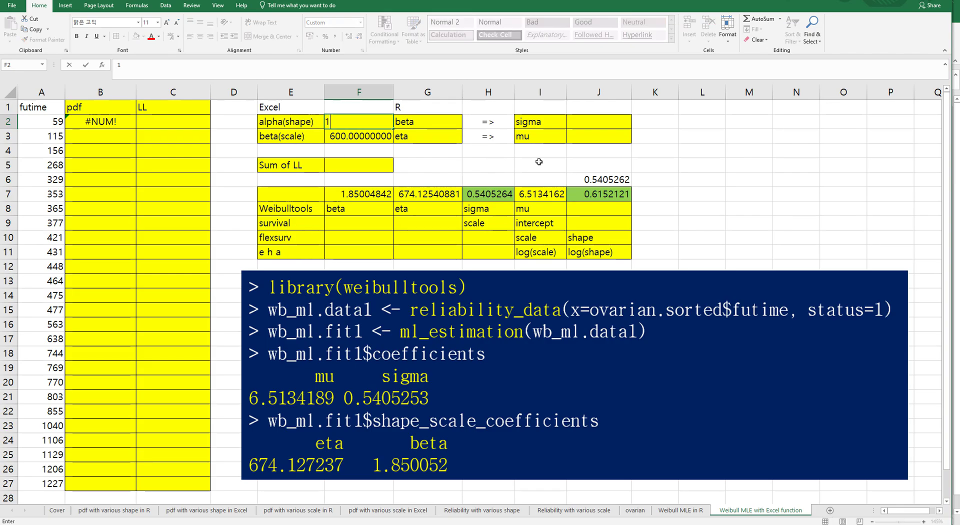
key("Return")
Fill the WEIBULL.DIST density formula from B2 down to B27.
left_click(108, 123)
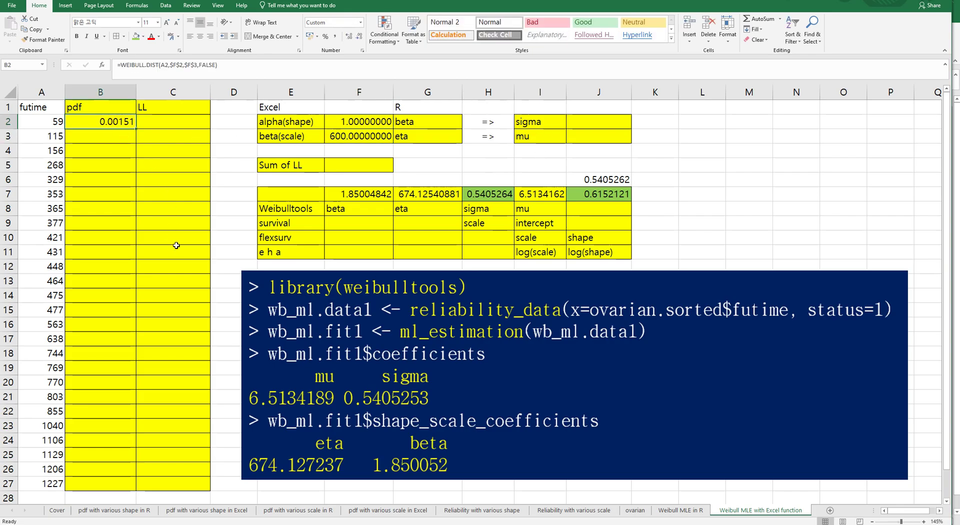
key("ctrl+c")
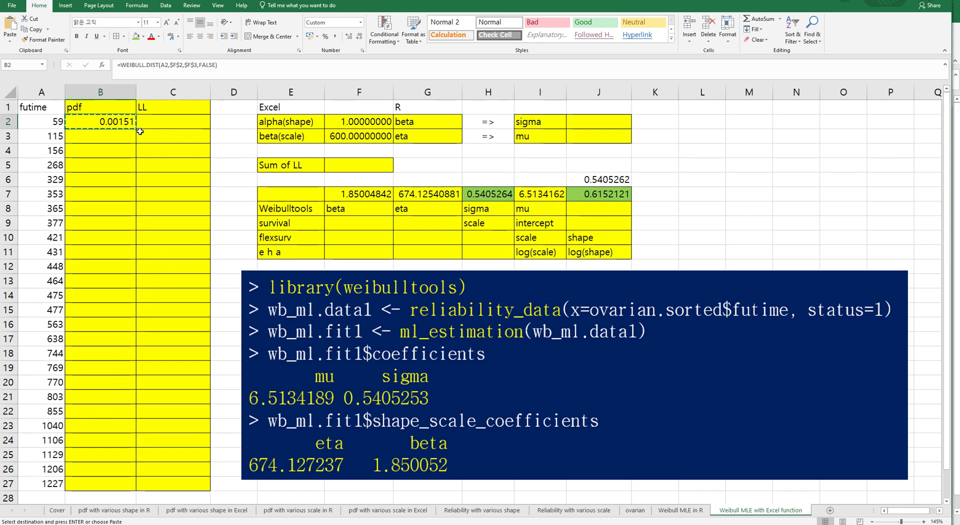
left_click_drag(137, 130, 120, 486)
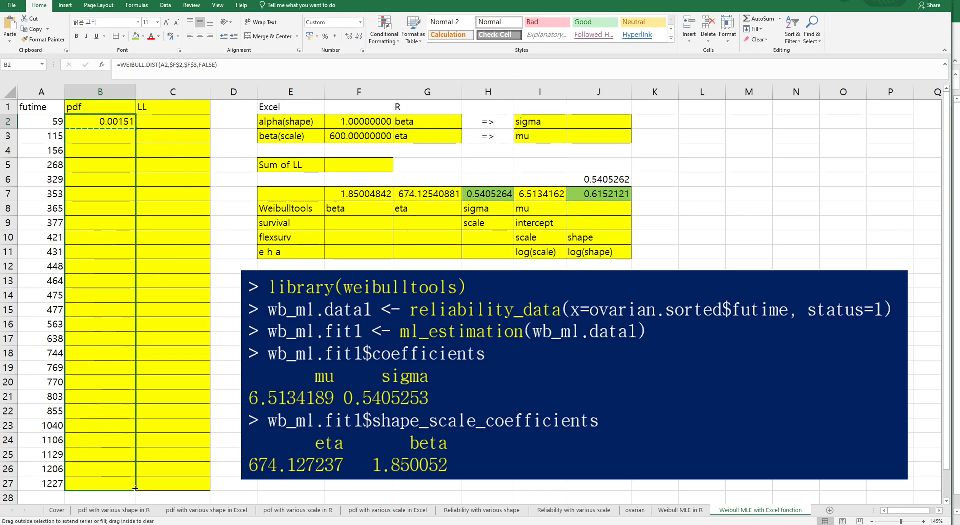
Enter =LN(B2) in C2 and fill it down to C27.
left_click(185, 122)
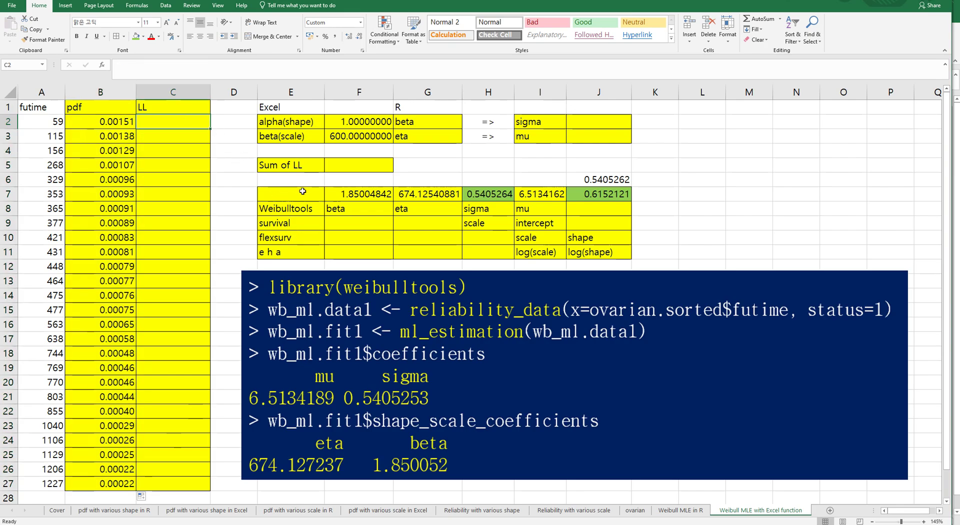
type("=")
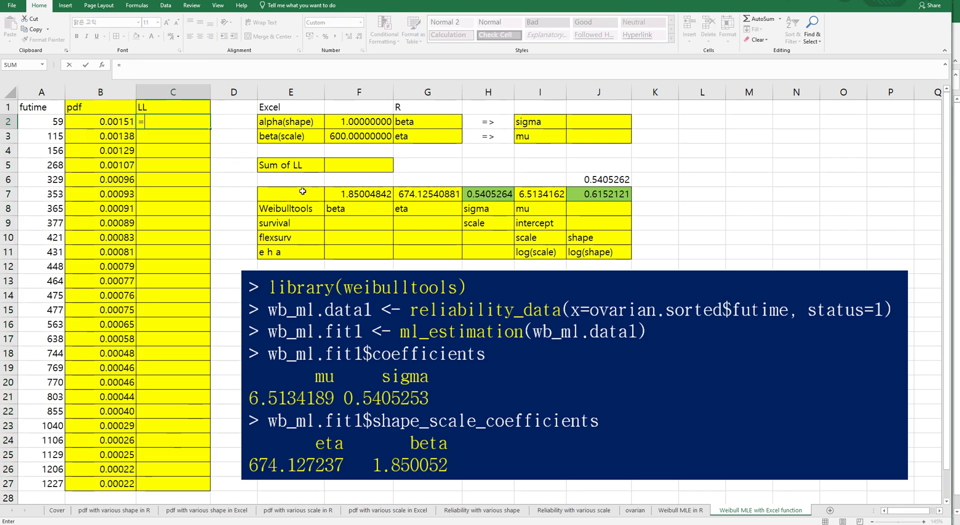
type("ln")
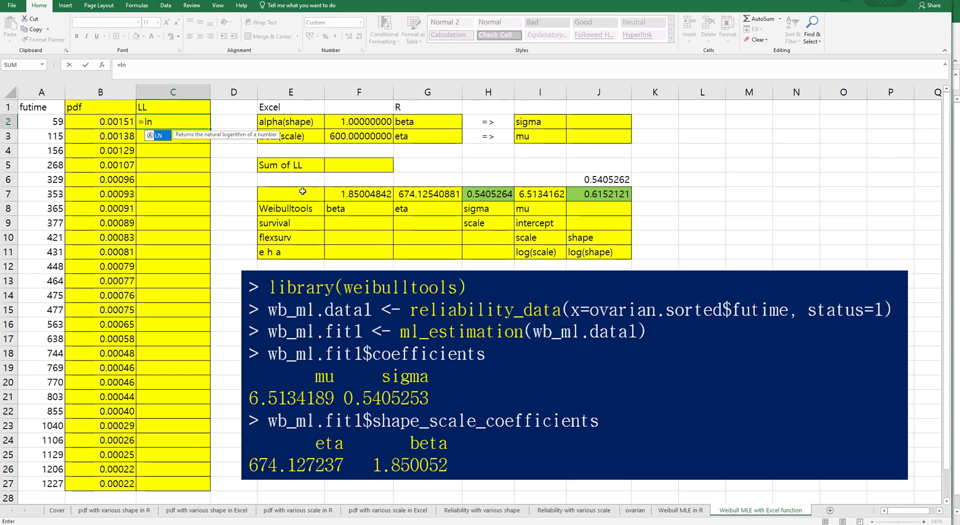
type("(")
key("Left")
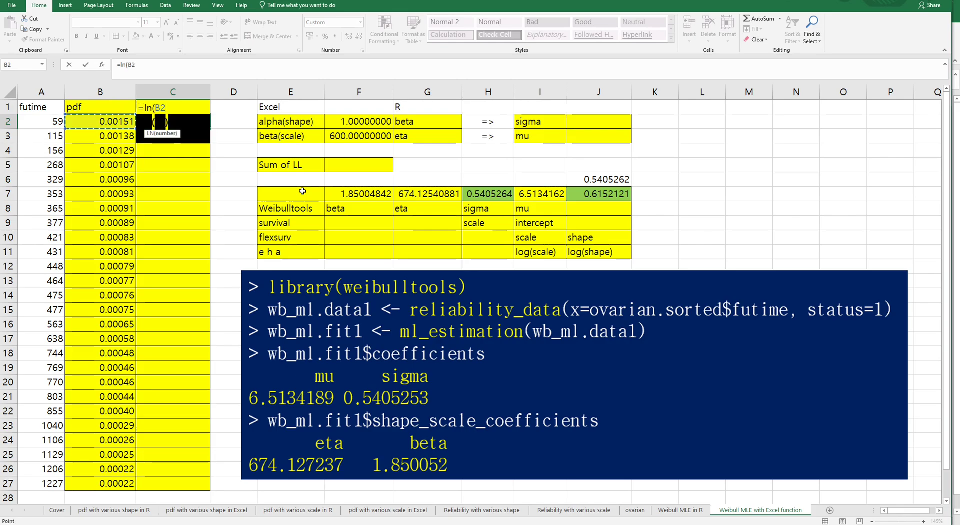
key("Return")
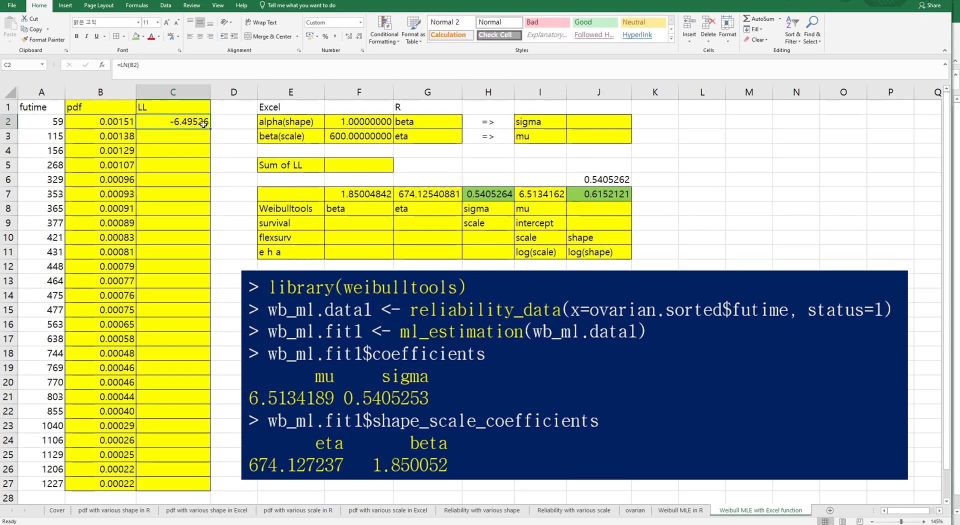
left_click(200, 123)
double_click(210, 129)
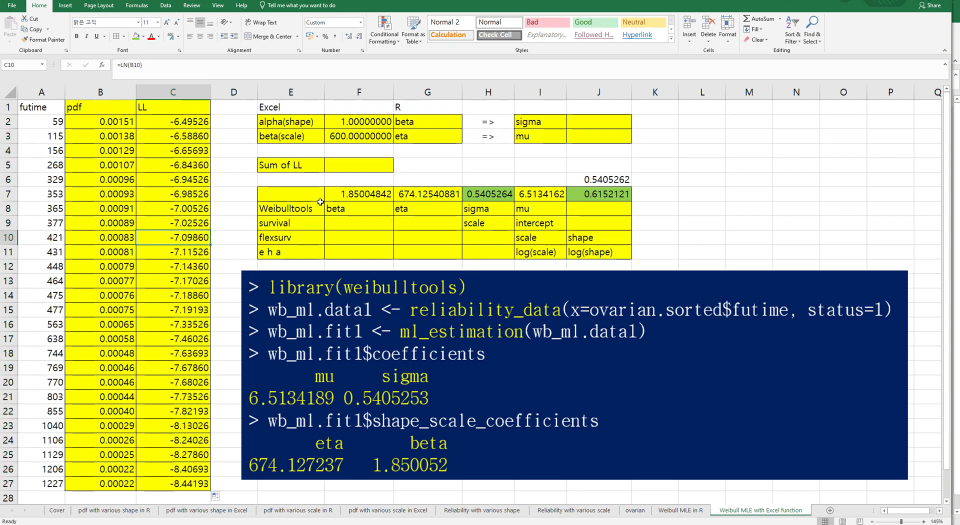
left_click(345, 164)
Enter =SUM(C2:C27) as Sum of LL in F5, giving -192.30017.
type("=")
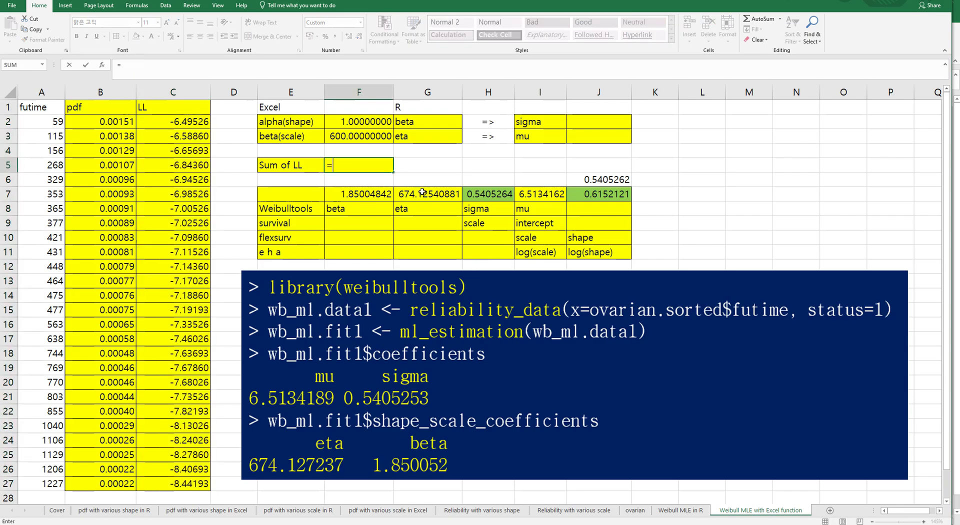
type("sum(")
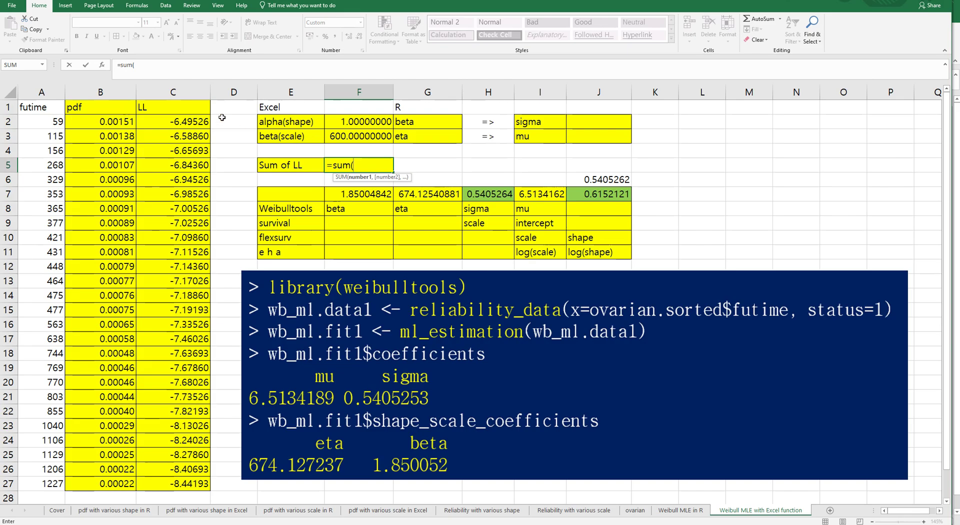
left_click_drag(184, 121, 195, 486)
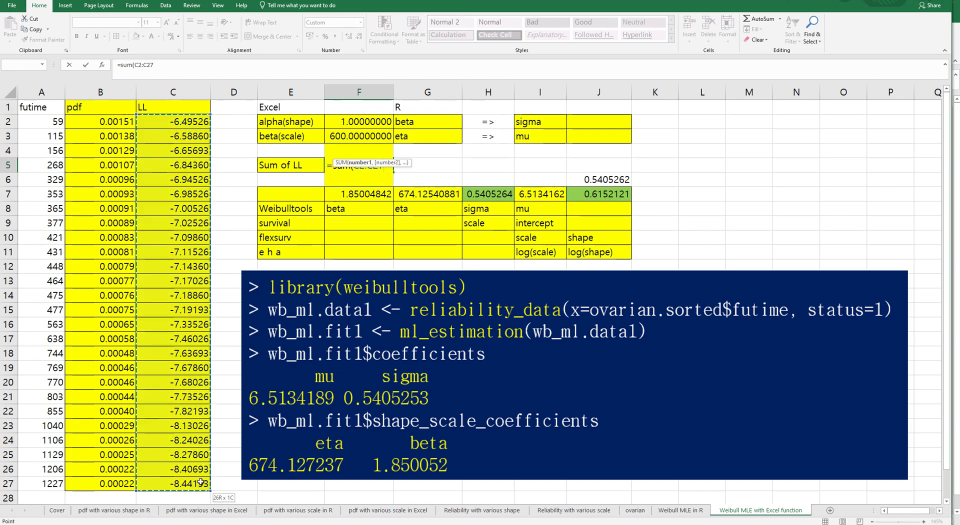
type(")")
key("Return")
key("Up")
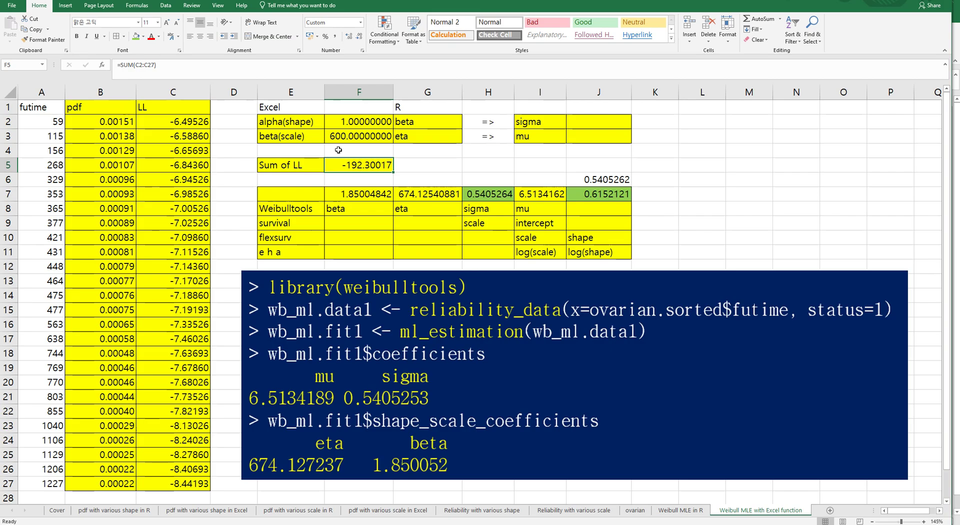
left_click(169, 7)
Run Solver to maximise F5 over non-negative F2:F3, reaching shape 1.85004891 and scale 674.12541905.
left_click(715, 29)
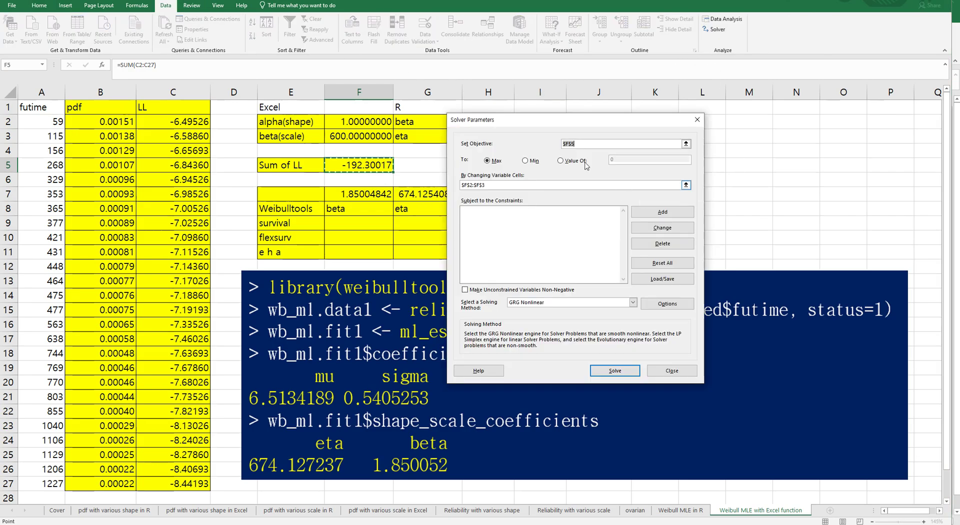
mouse_move(540, 109)
left_mouse_down()
mouse_move(534, 126)
mouse_move(514, 100)
left_mouse_up()
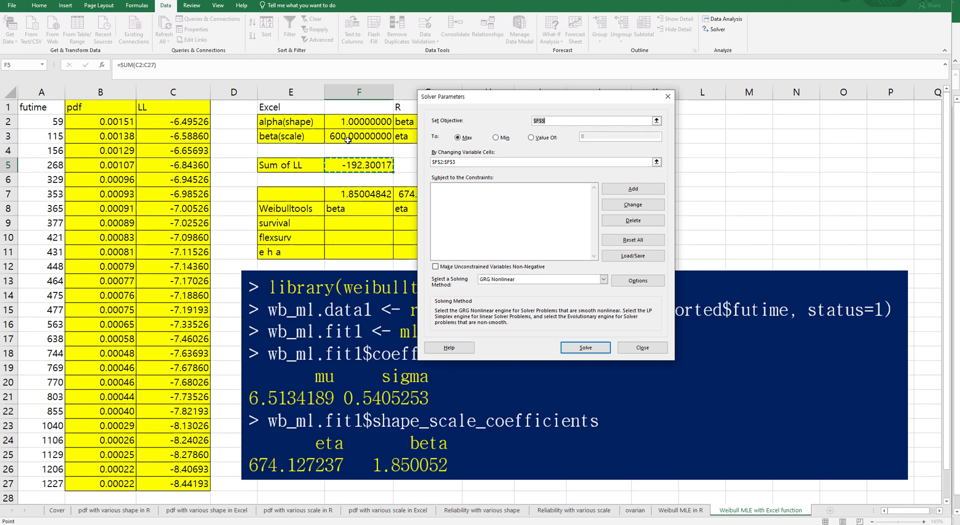
left_click(517, 268)
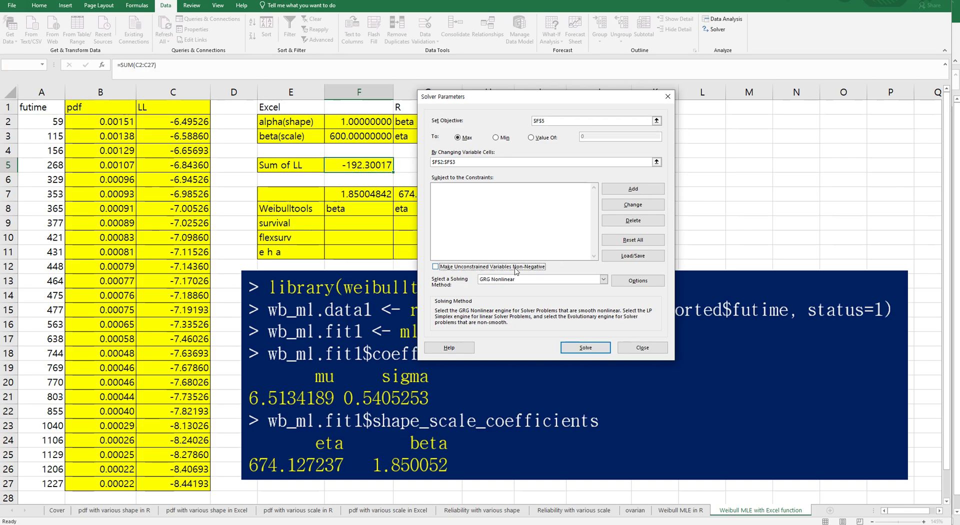
left_click(598, 347)
Keep the first Solver solution, then rerun Solver and keep the refined result.
left_click_drag(483, 181, 550, 117)
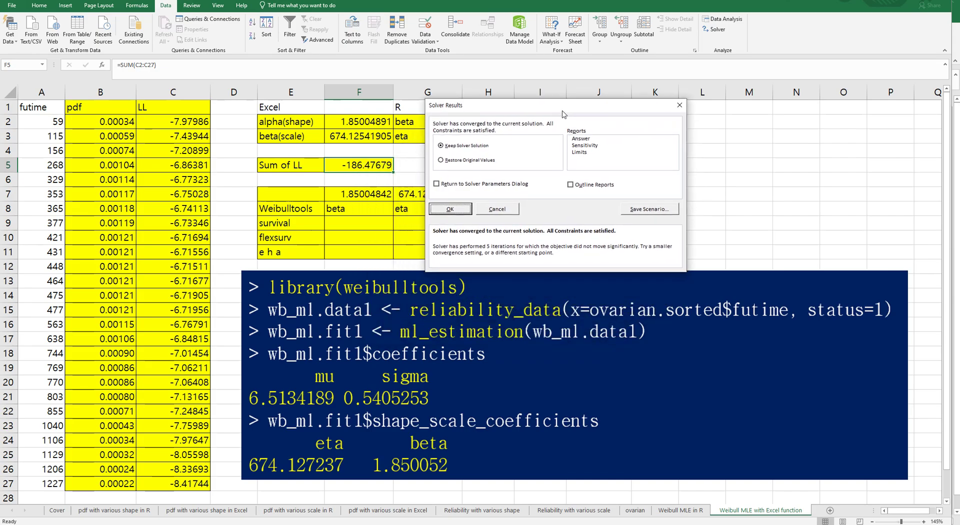
left_click(443, 212)
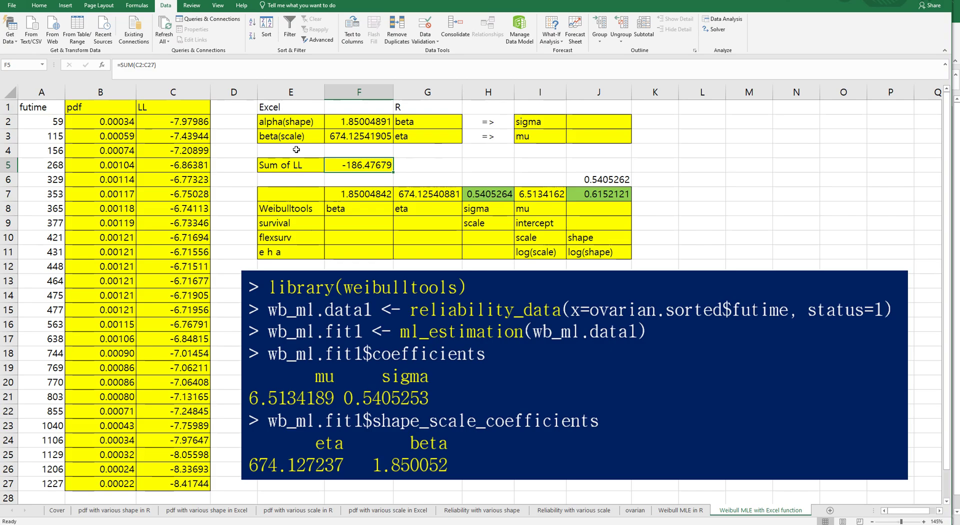
left_click(715, 29)
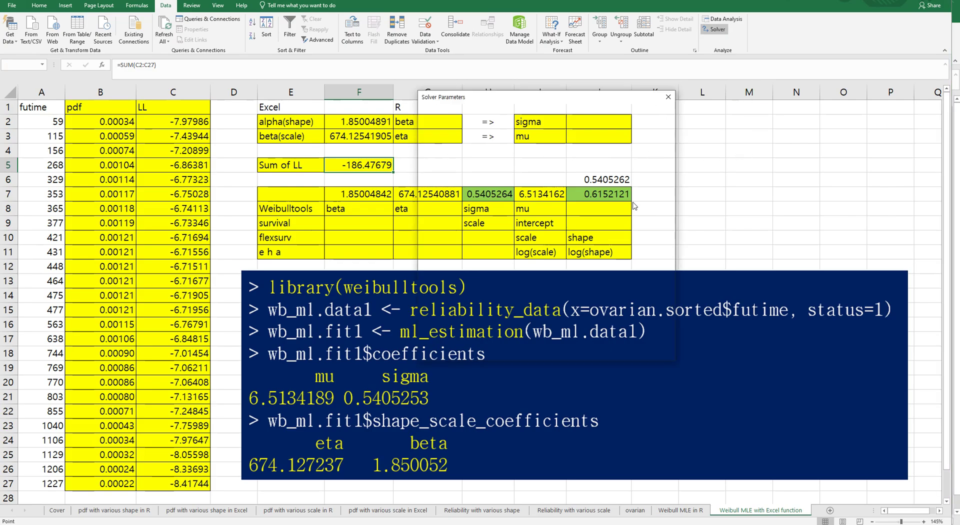
left_click_drag(484, 106, 470, 104)
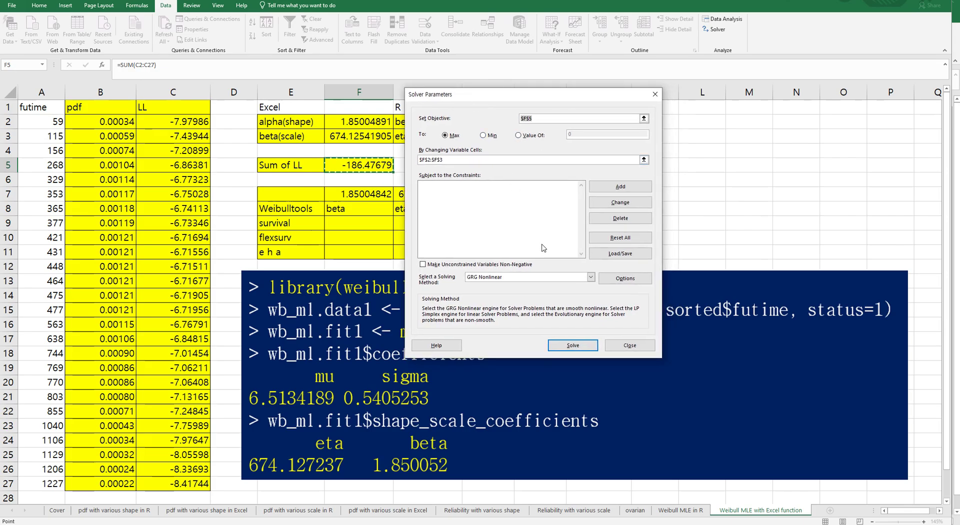
left_click(573, 344)
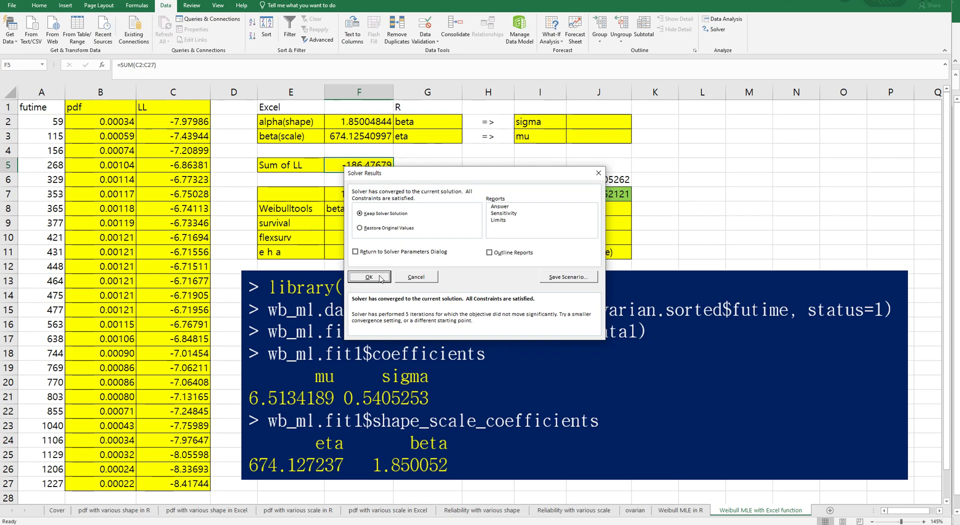
left_click(380, 278)
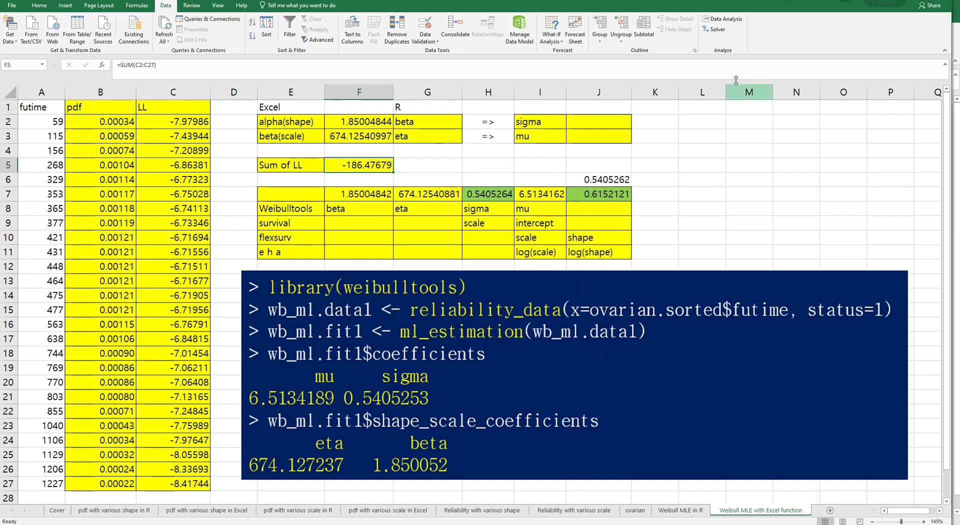
Rerun Solver twice more until shape settles at 1.85004842 and scale at 674.12540881.
left_click(718, 29)
left_click(573, 345)
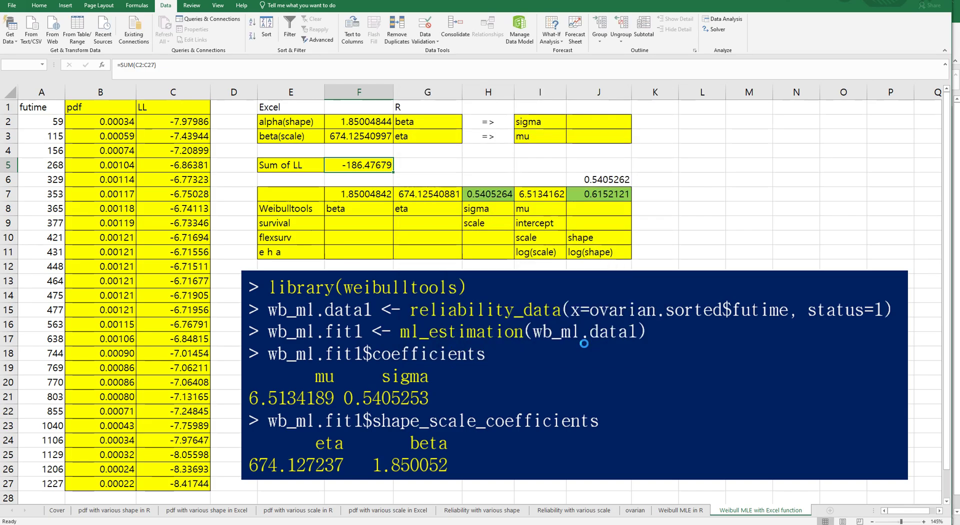
left_click(379, 280)
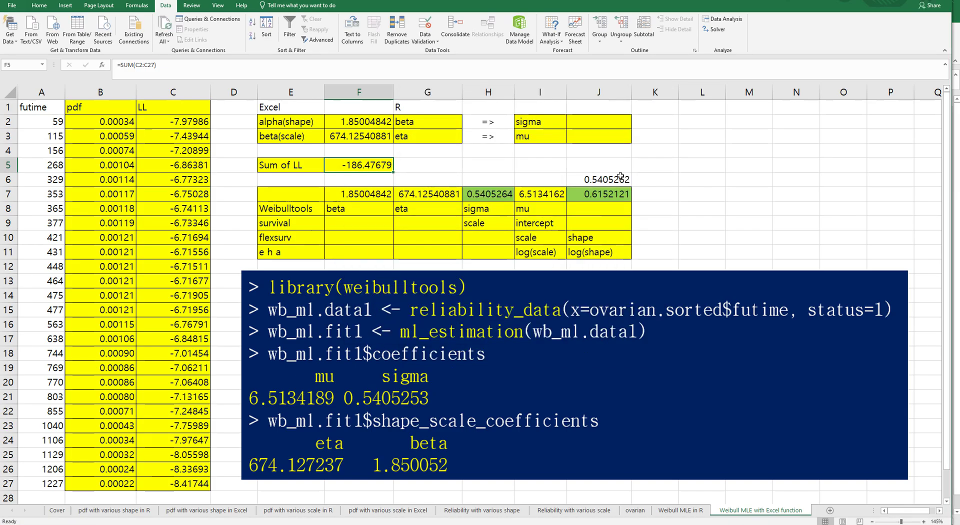
left_click(717, 30)
left_click(575, 346)
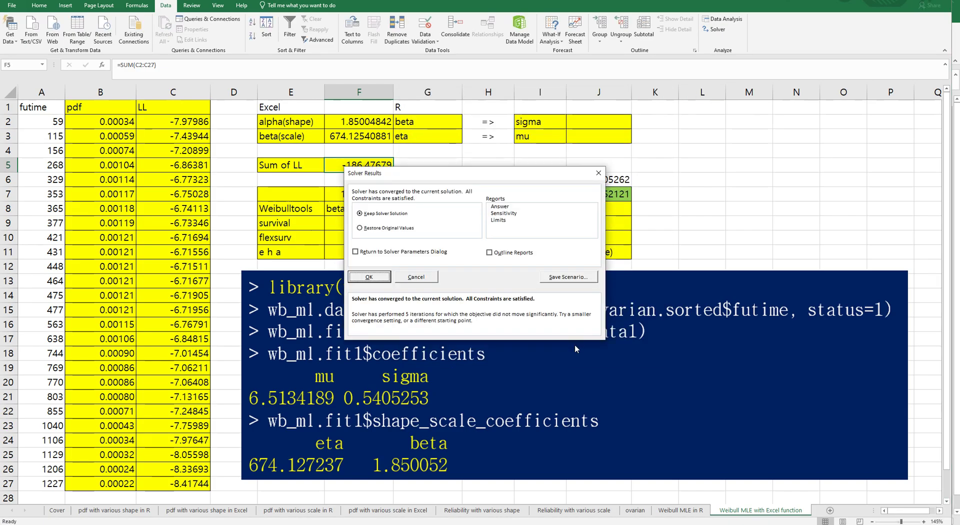
left_click_drag(484, 174, 535, 103)
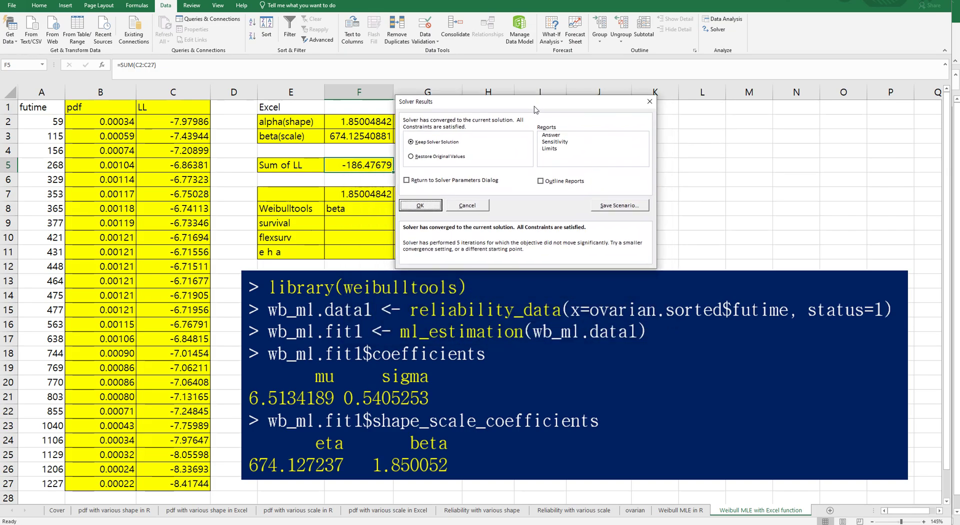
left_click(434, 206)
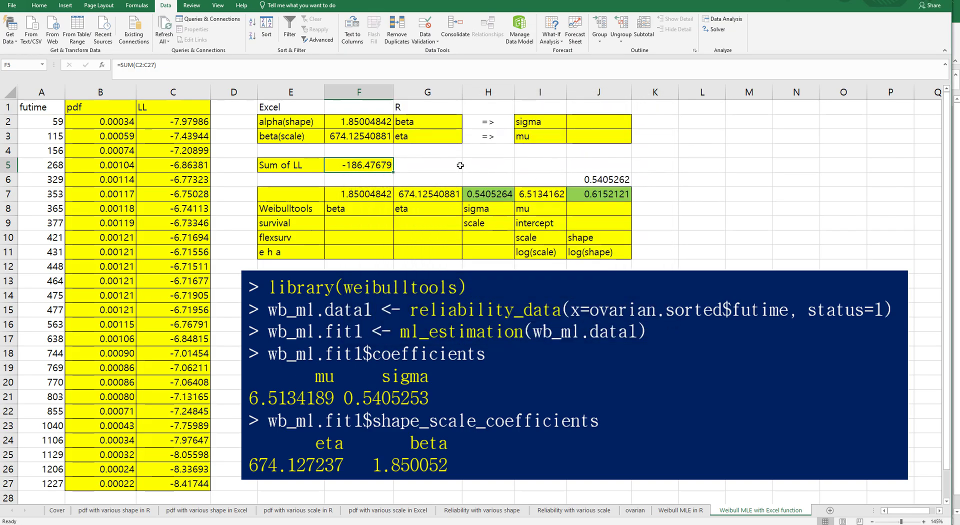
key("Right")
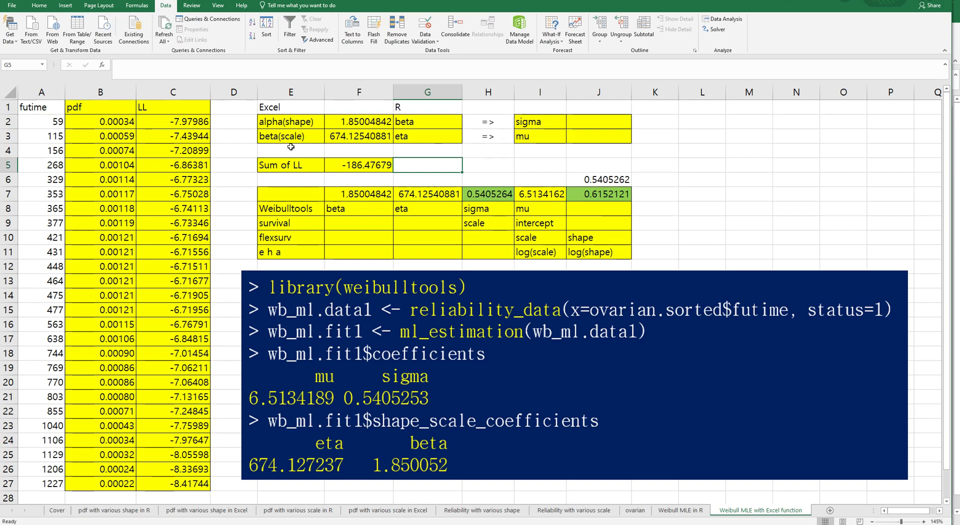
Enter =1/F2 in J2 for sigma 0.5405264 and =LN(F3) in J3 for mu 6.5134162.
left_click(601, 126)
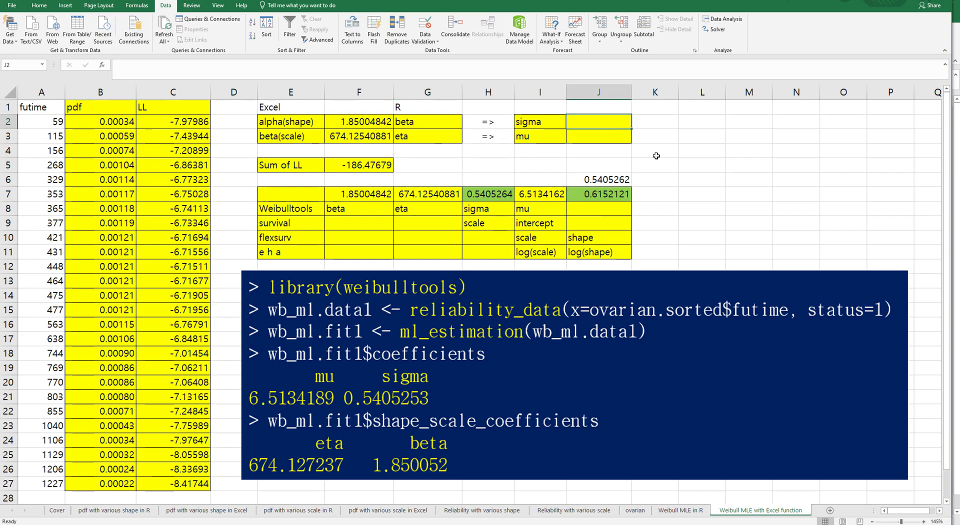
type("=")
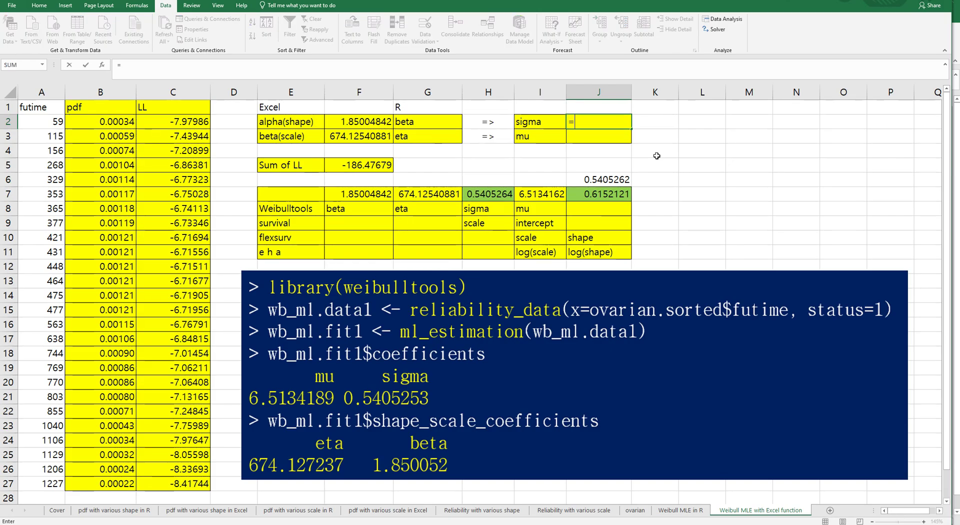
type("1/")
key("Left")
key("Left")
key("Left")
key("Left")
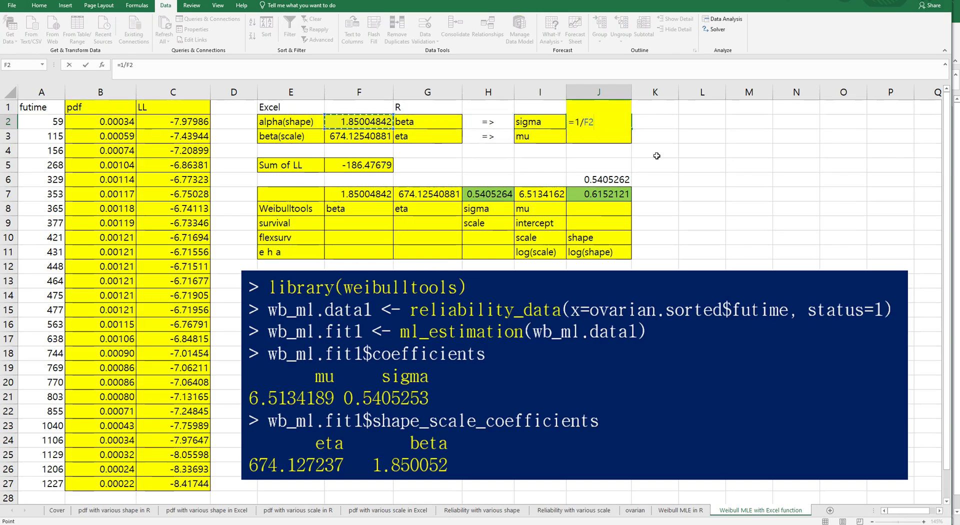
key("Return")
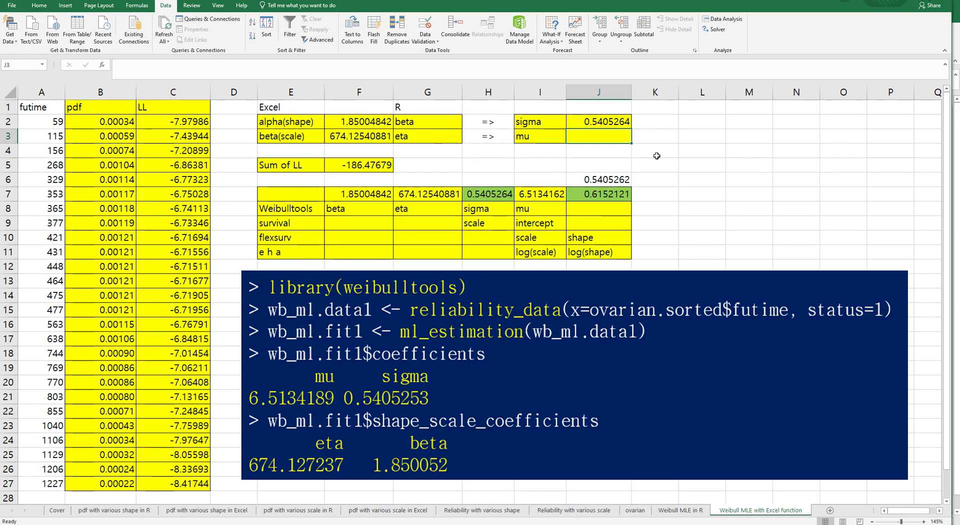
type("=ln")
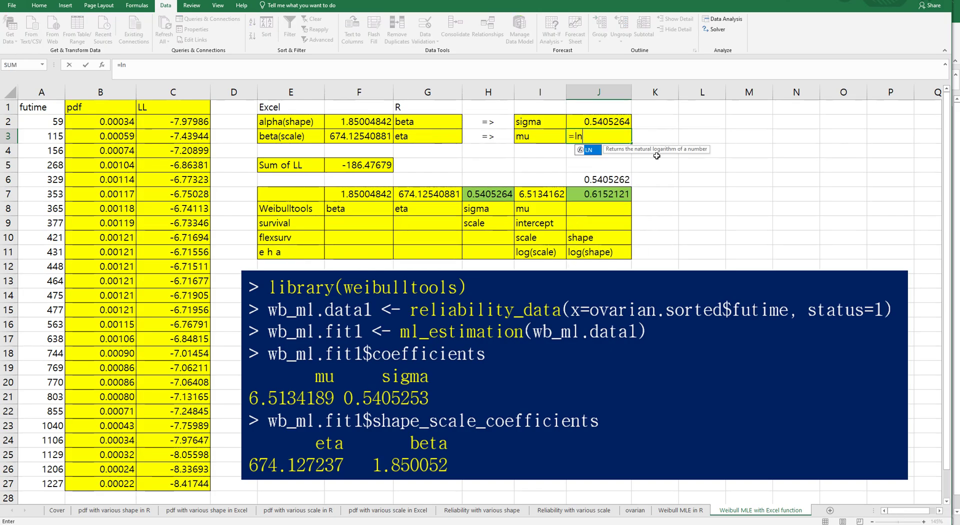
type("(")
key("Left")
key("Left")
key("Left")
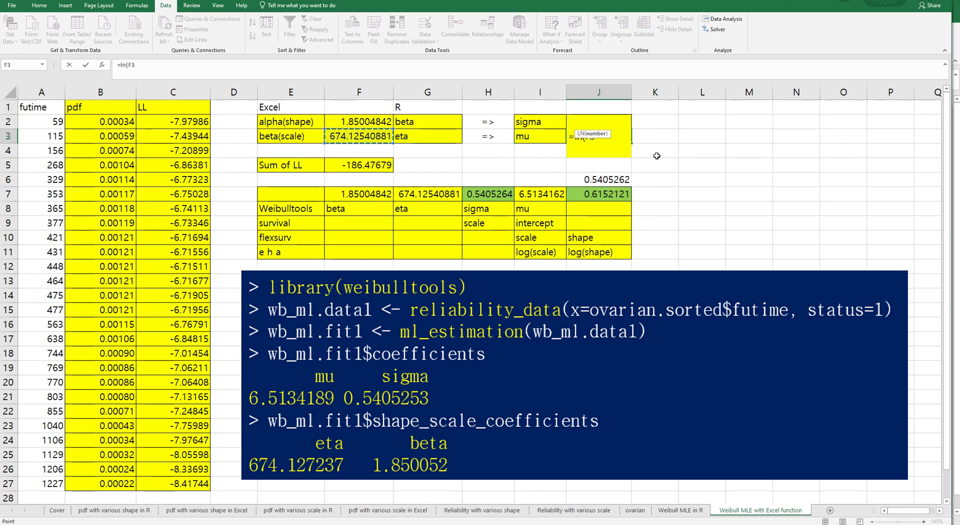
key("Return")
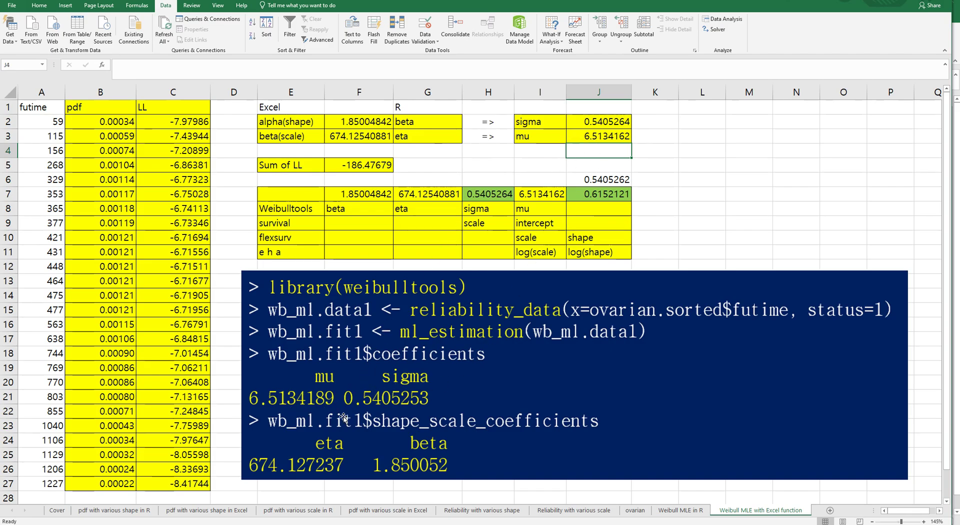
left_click(484, 173)
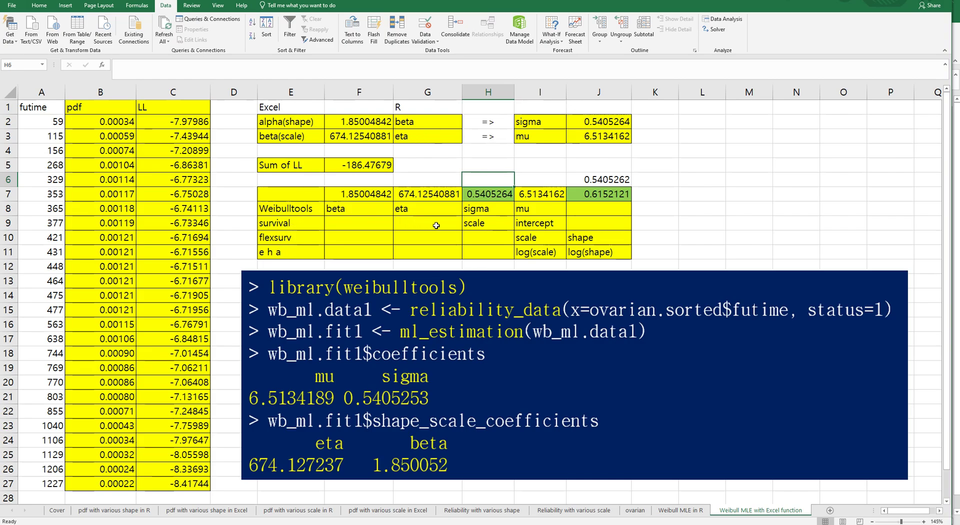
left_click(319, 209)
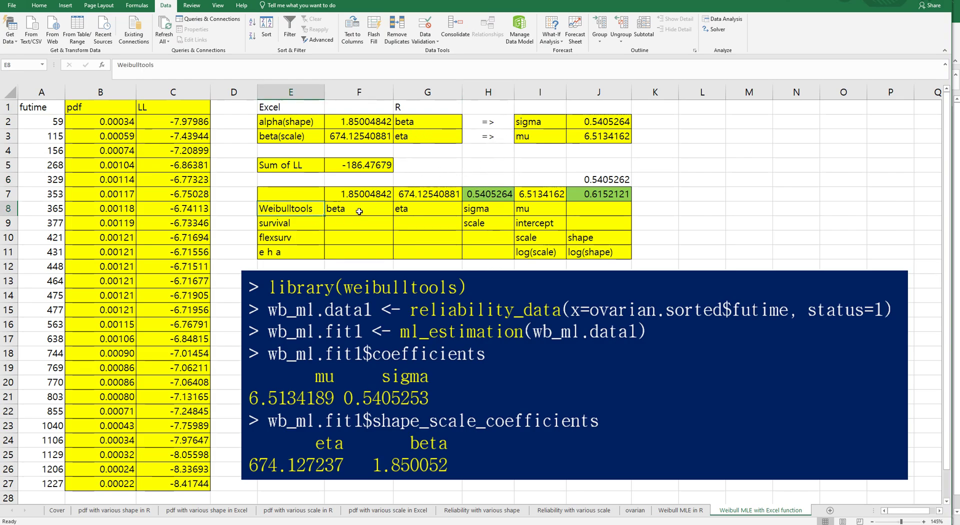
left_click(359, 211)
left_click(409, 210)
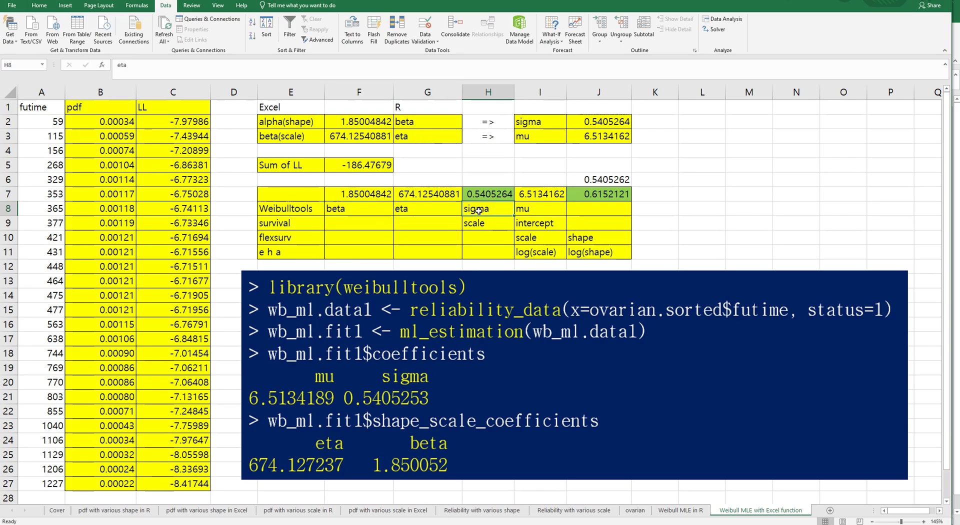
left_click(529, 213)
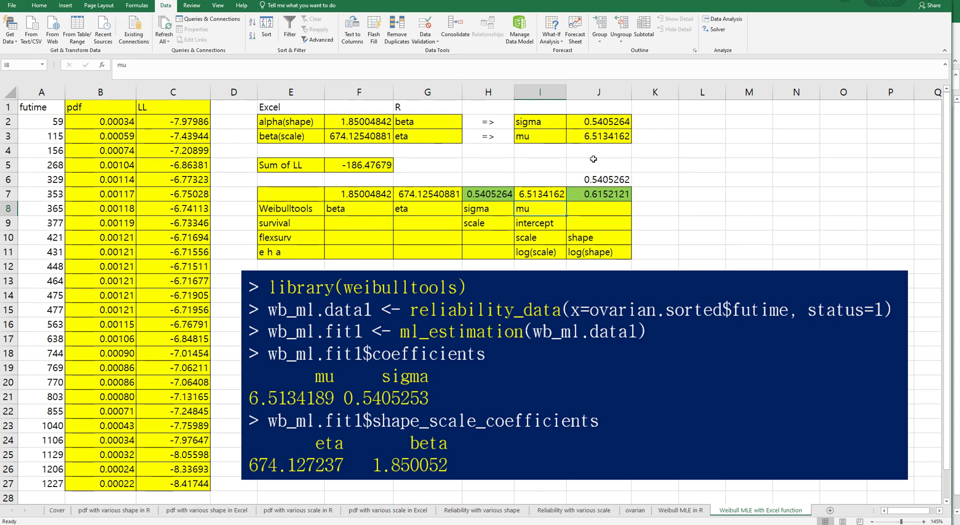
left_click(307, 226)
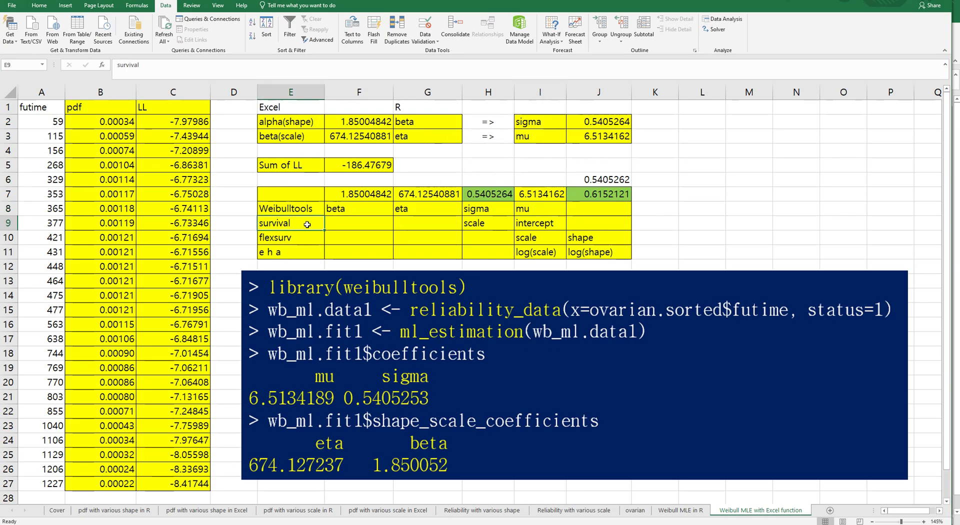
left_click(482, 226)
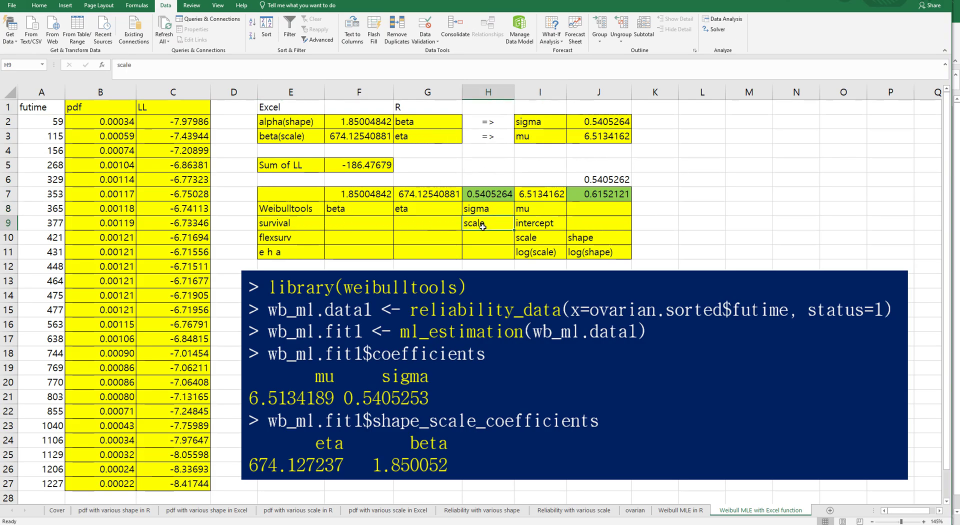
left_click(531, 229)
left_click(490, 225)
left_click(556, 198)
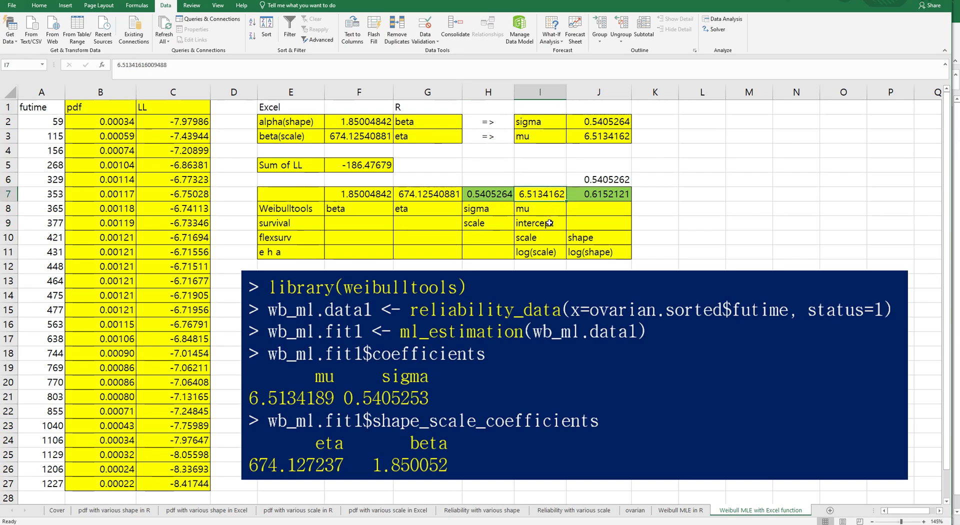
left_click(295, 239)
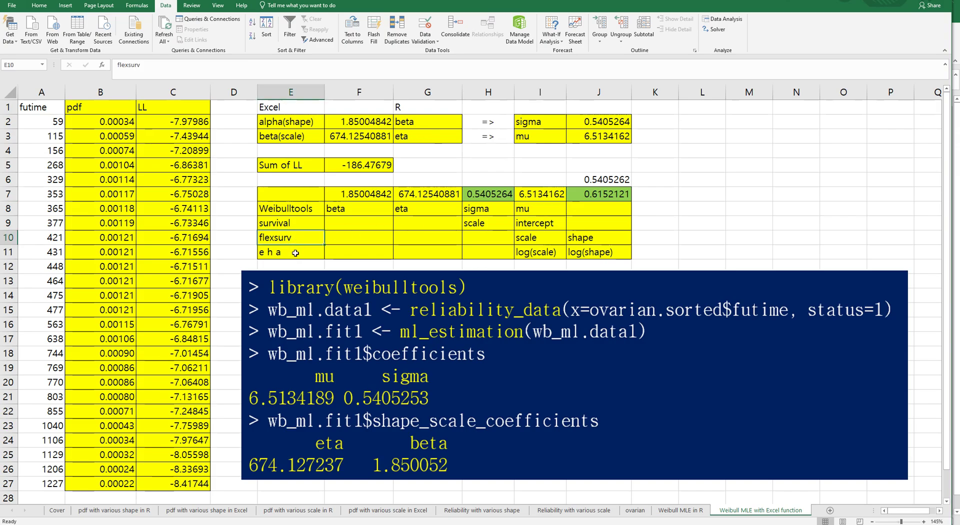
left_click_drag(295, 253, 297, 239)
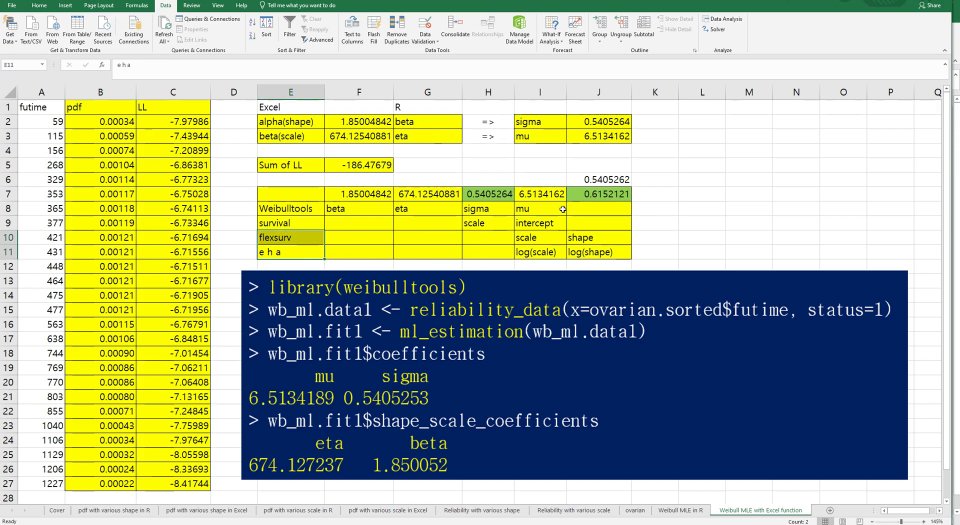
left_click_drag(550, 196, 597, 196)
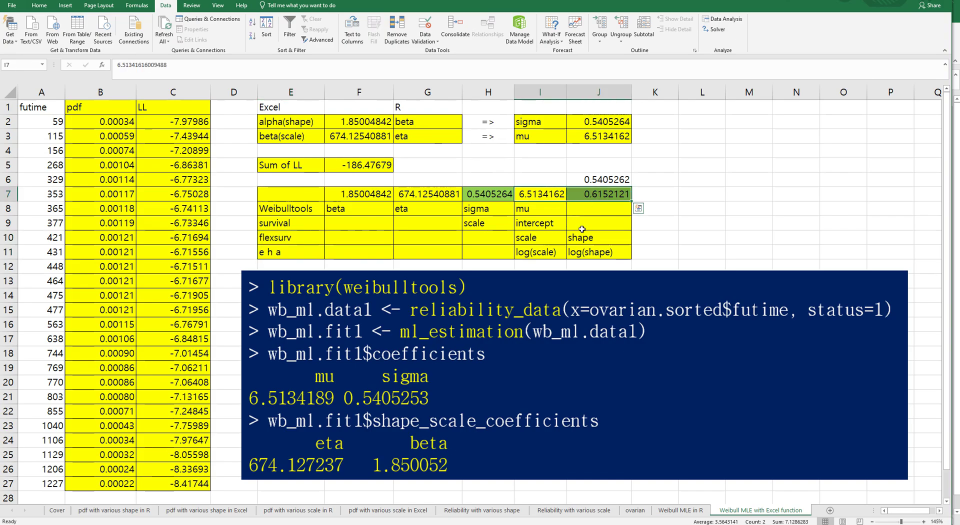
left_click(305, 240)
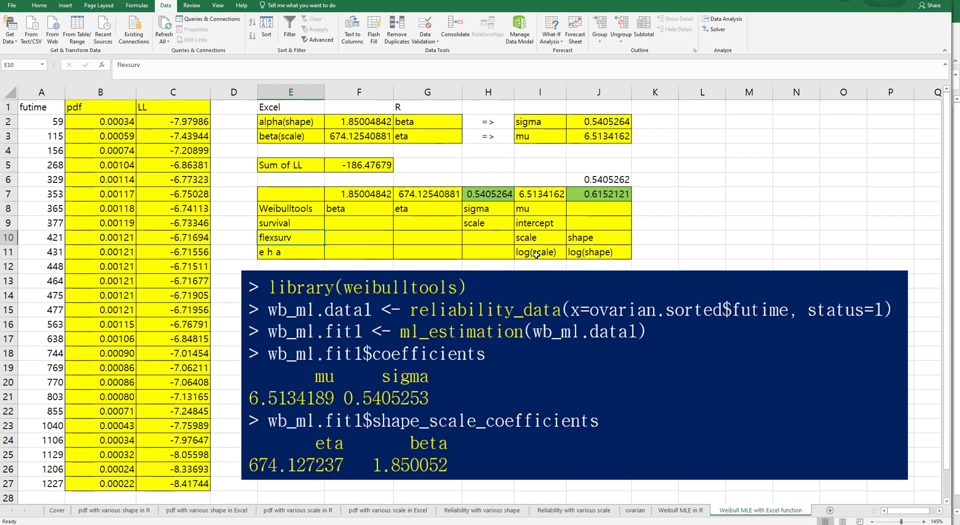
left_click(598, 254)
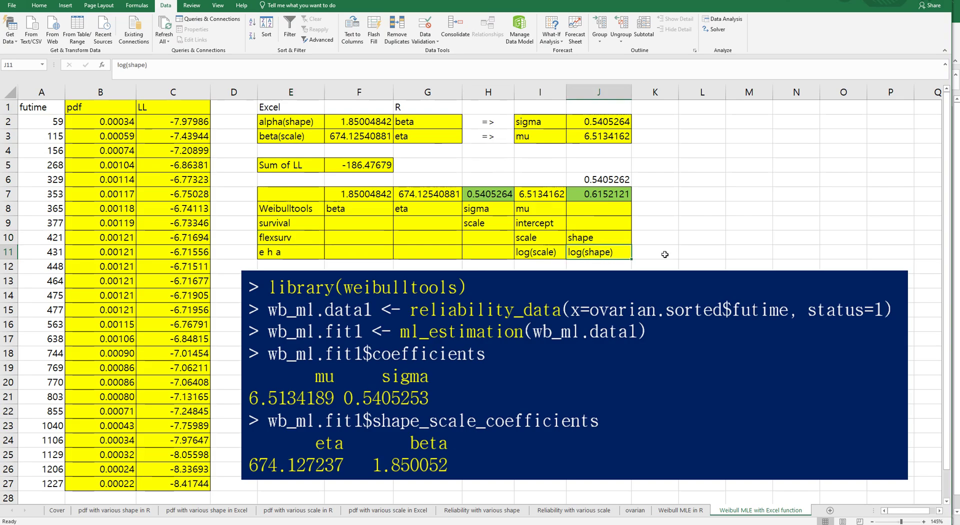
left_click(680, 510)
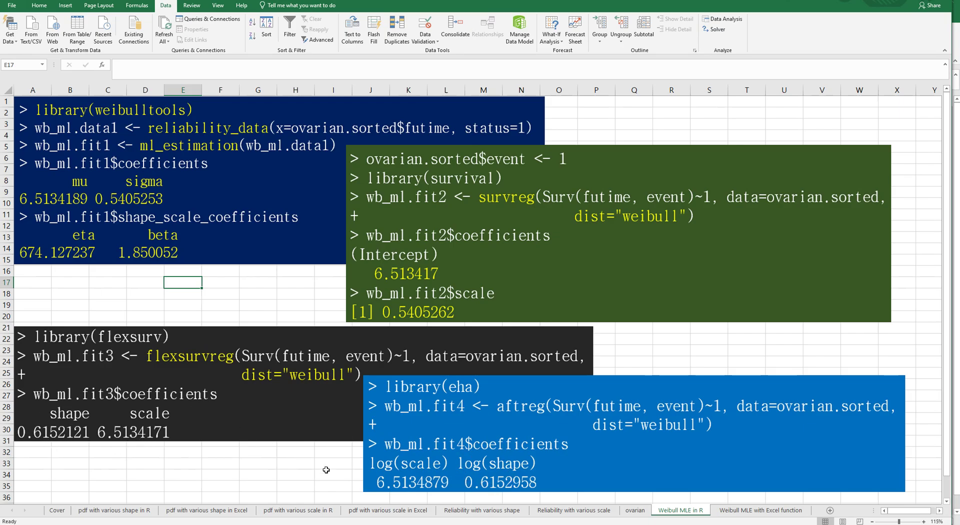
left_click(734, 511)
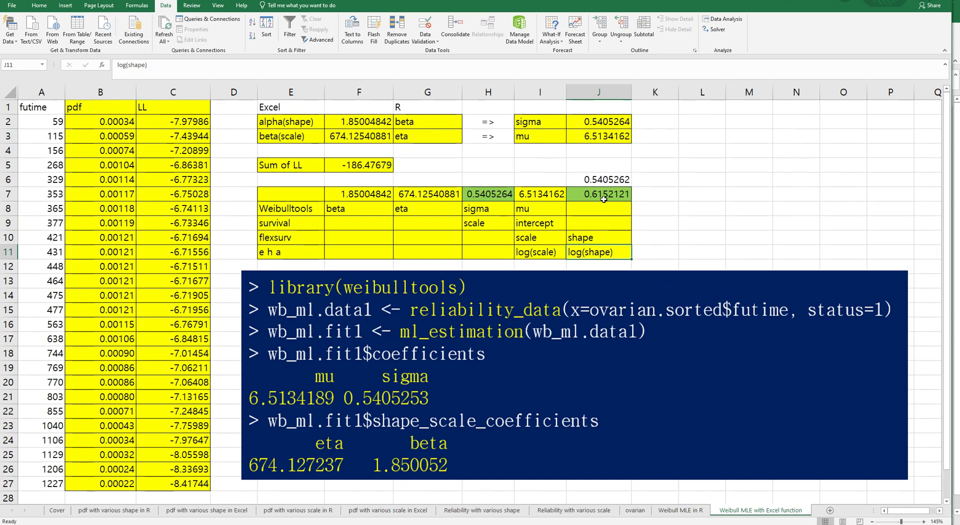
left_click(620, 192)
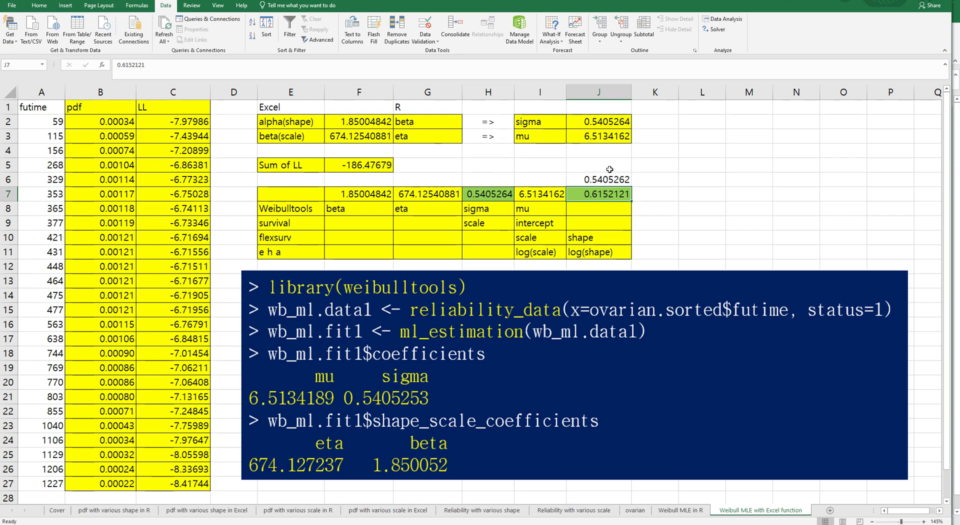
left_click(609, 179)
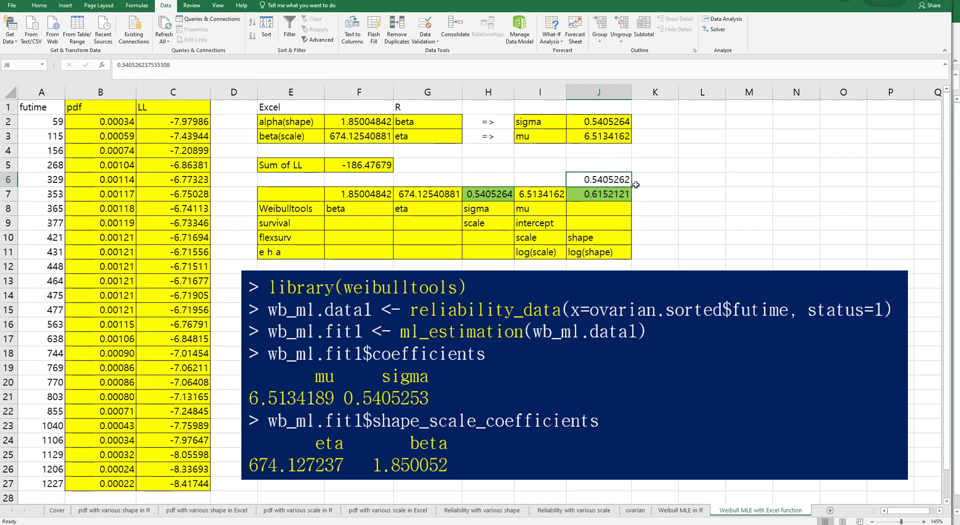
Enter =exp(-J7) in J6 so sigma evaluates to 0.5405262.
type("=exp")
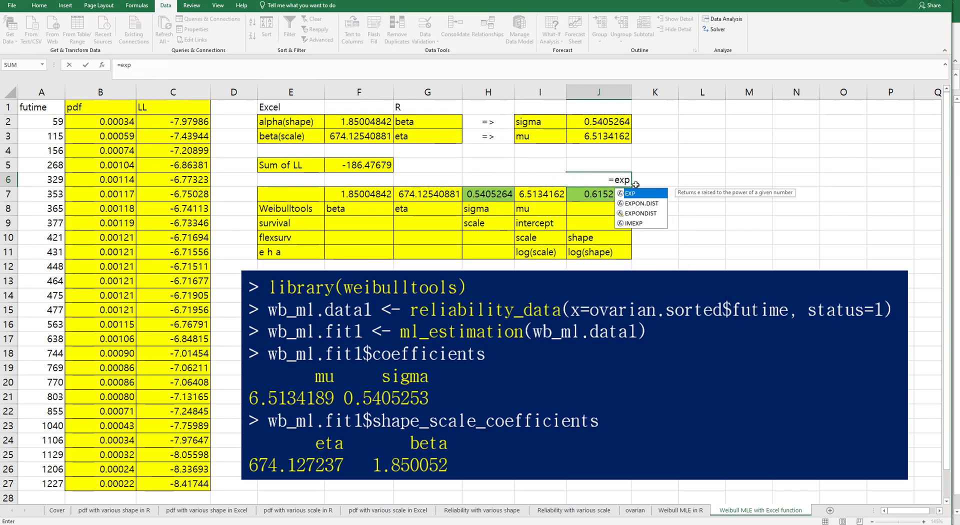
type("(-")
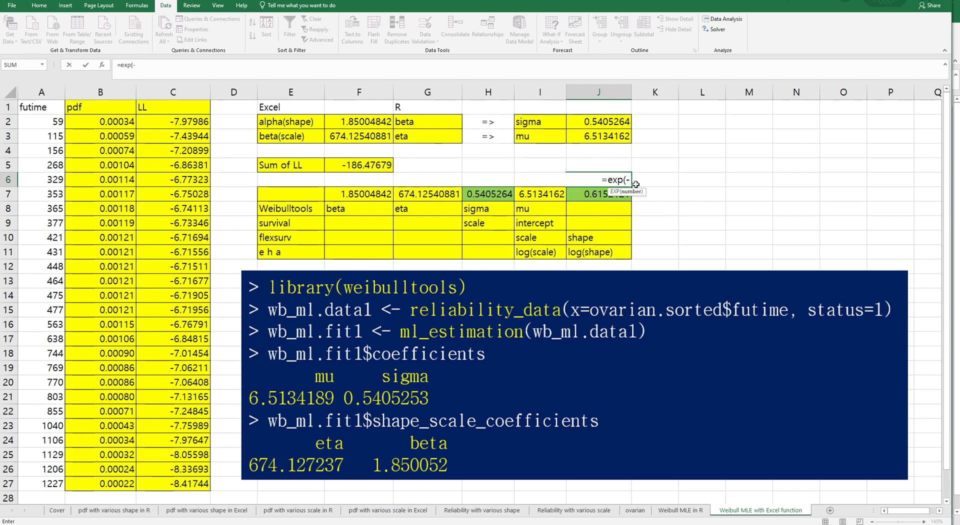
key("Down")
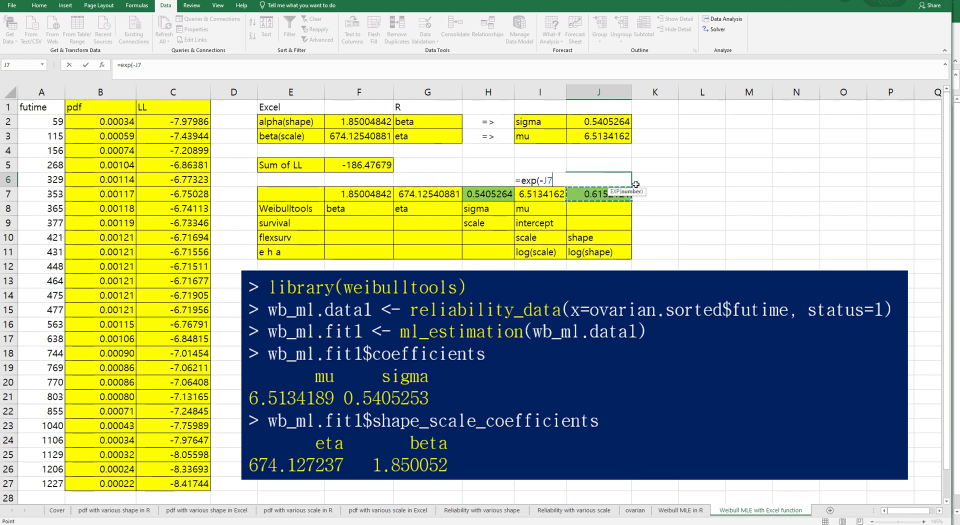
key("Return")
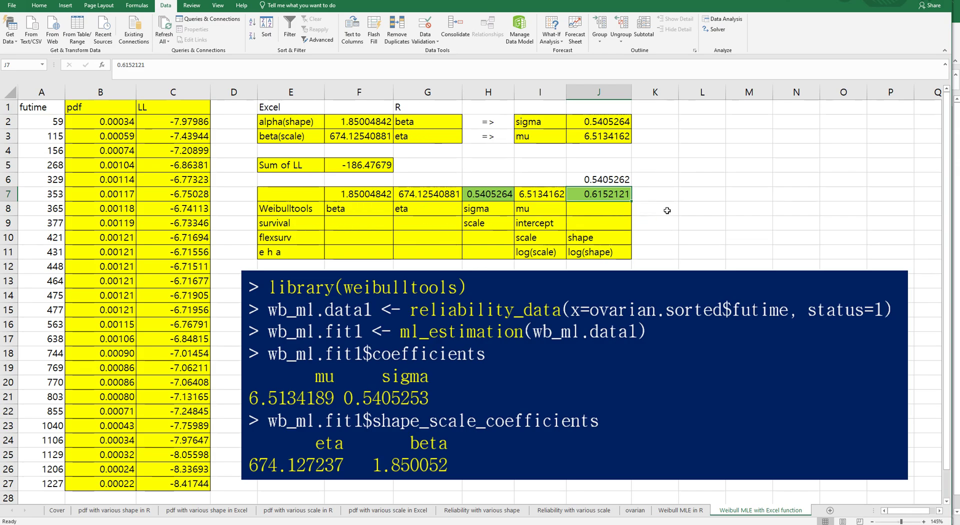
left_click(702, 205)
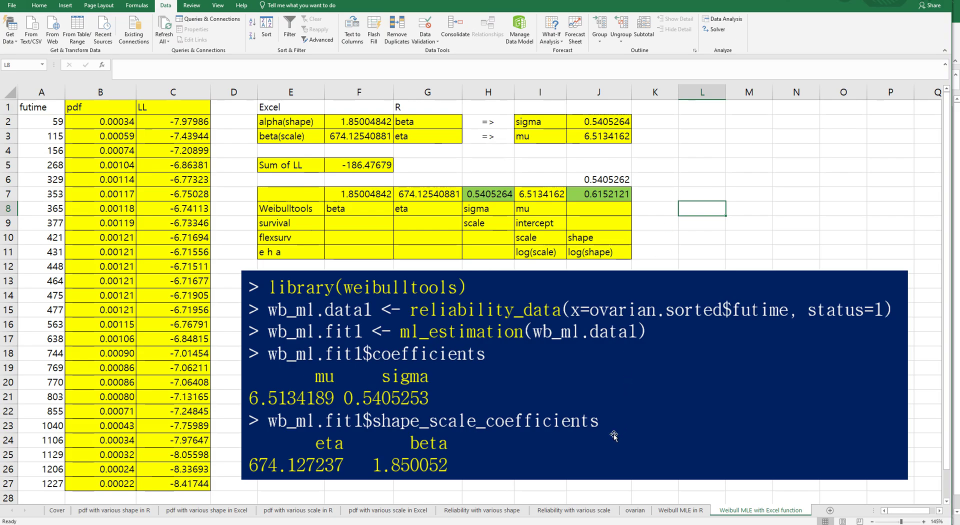
left_click(671, 510)
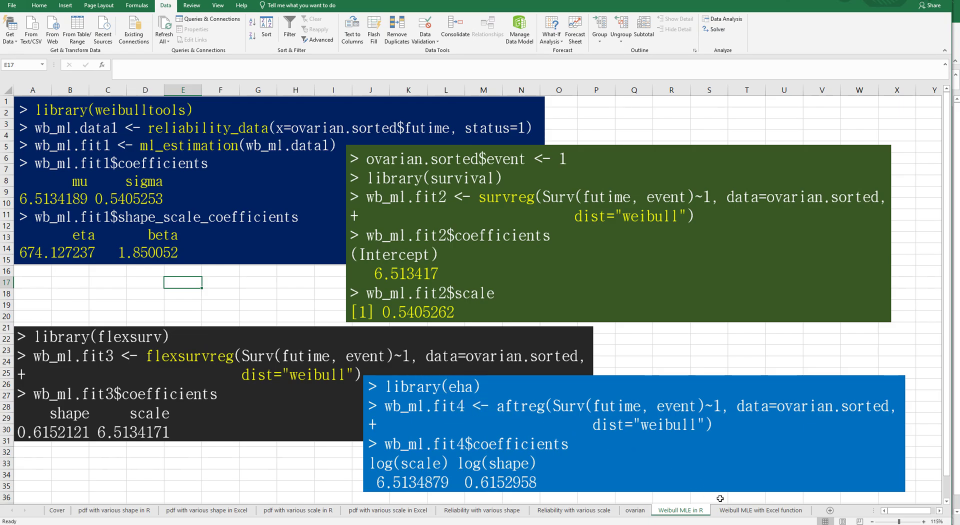
left_click(740, 511)
left_click(232, 196)
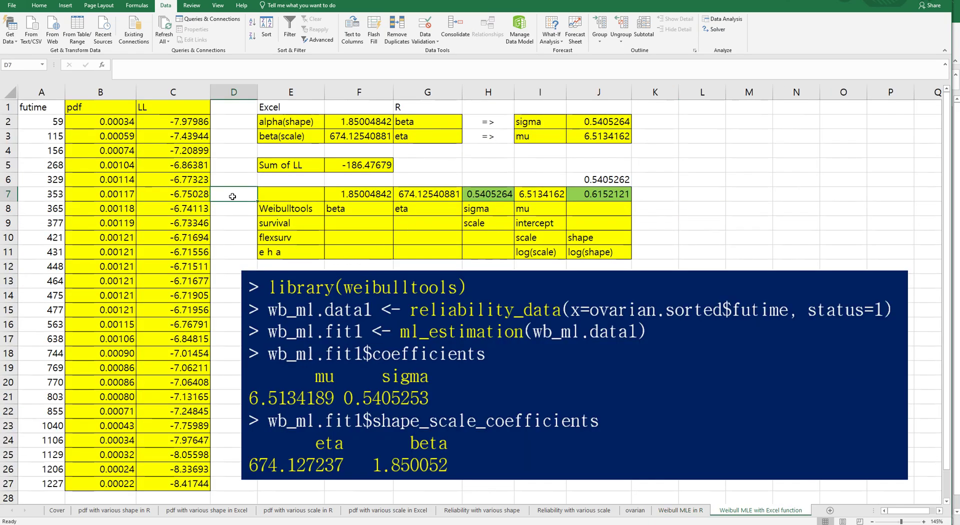